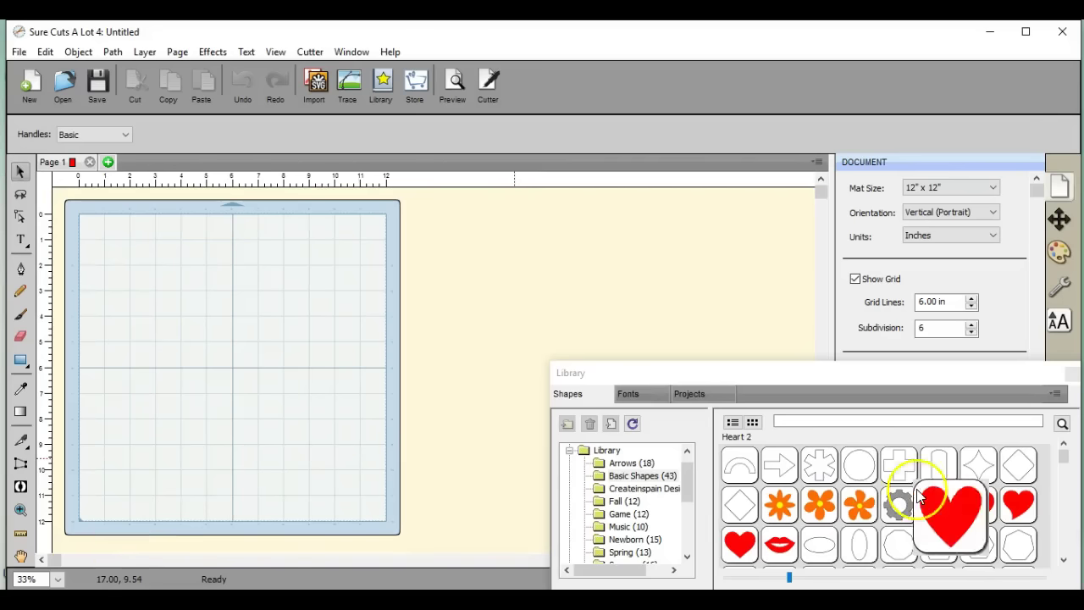
# Add the red Heart 2 from the Library, resize it to 8 in wide, and centre it on the page
pyautogui.doubleClick(947, 508)
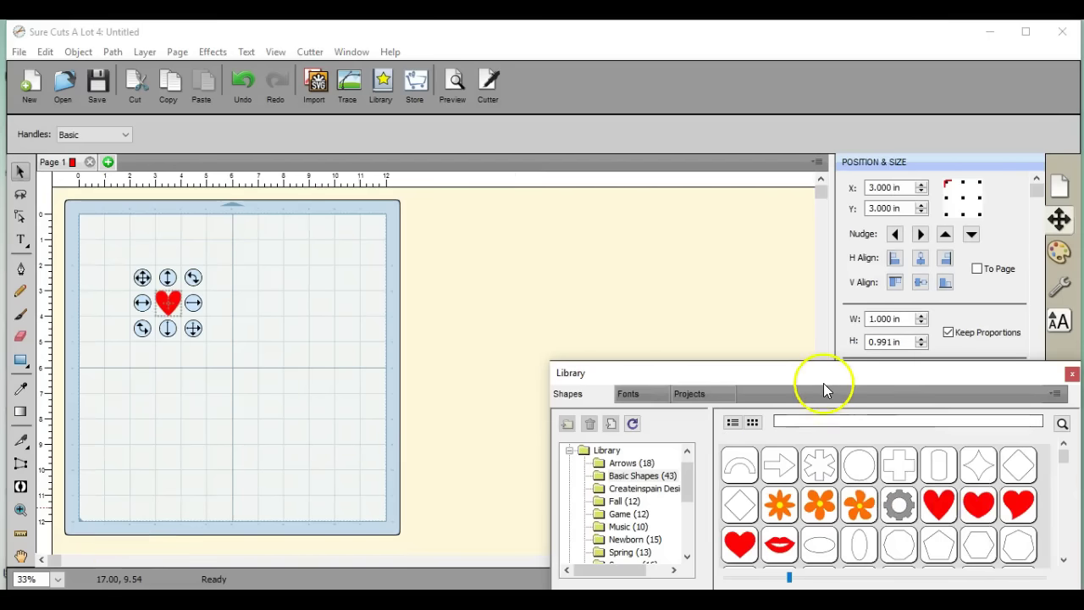
pyautogui.moveTo(823, 382); pyautogui.dragTo(813, 555)
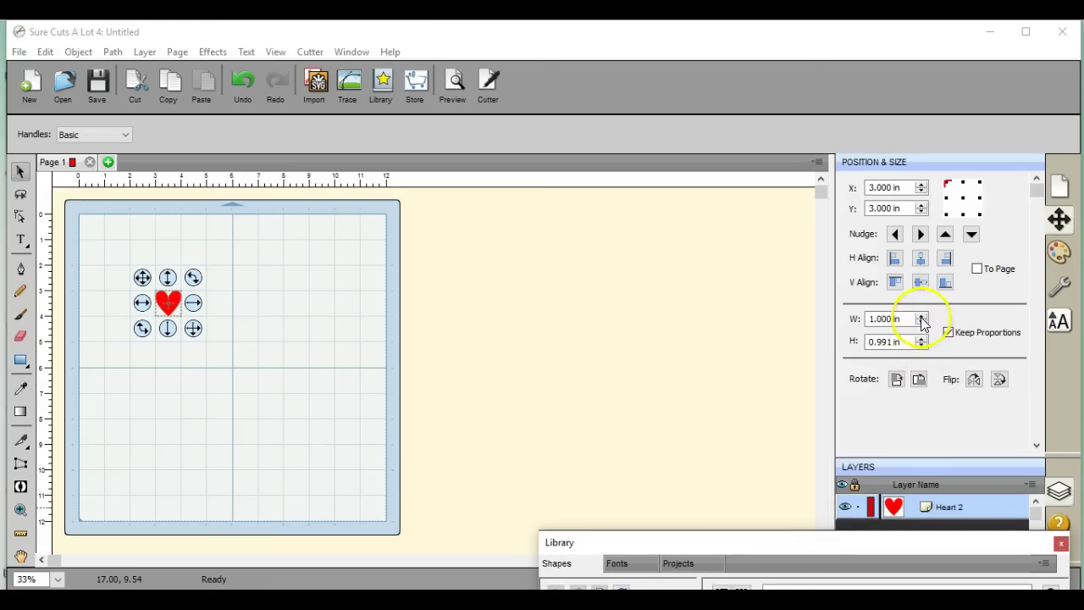
pyautogui.moveTo(922, 319); pyautogui.dragTo(922, 319)
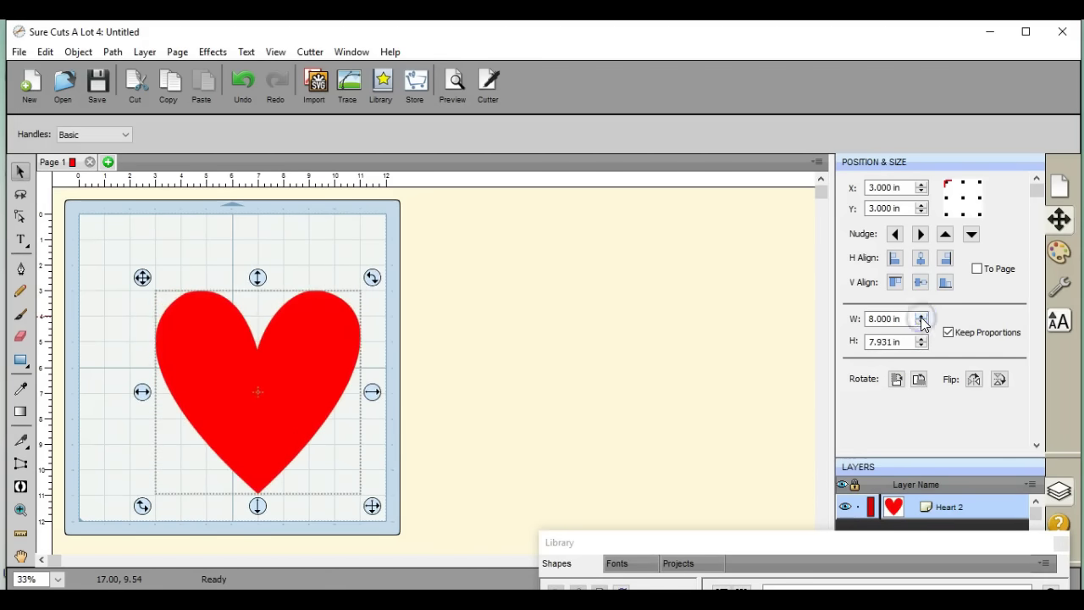
pyautogui.click(976, 267)
pyautogui.click(921, 258)
pyautogui.click(921, 282)
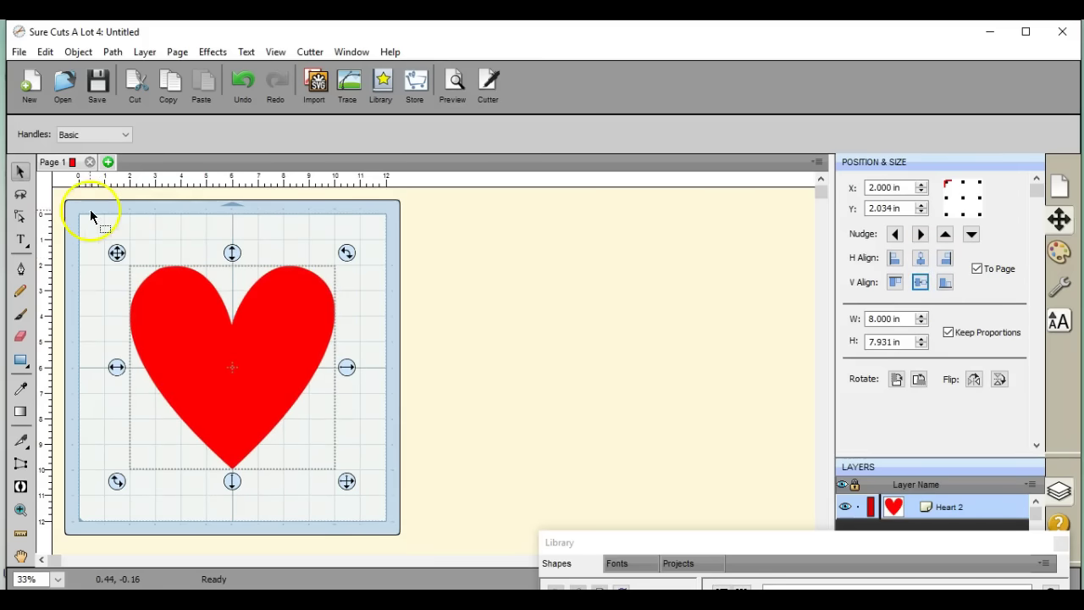
# Change the heart's node type and drag the left-lobe node's handle to reshape its curve
pyautogui.click(21, 218)
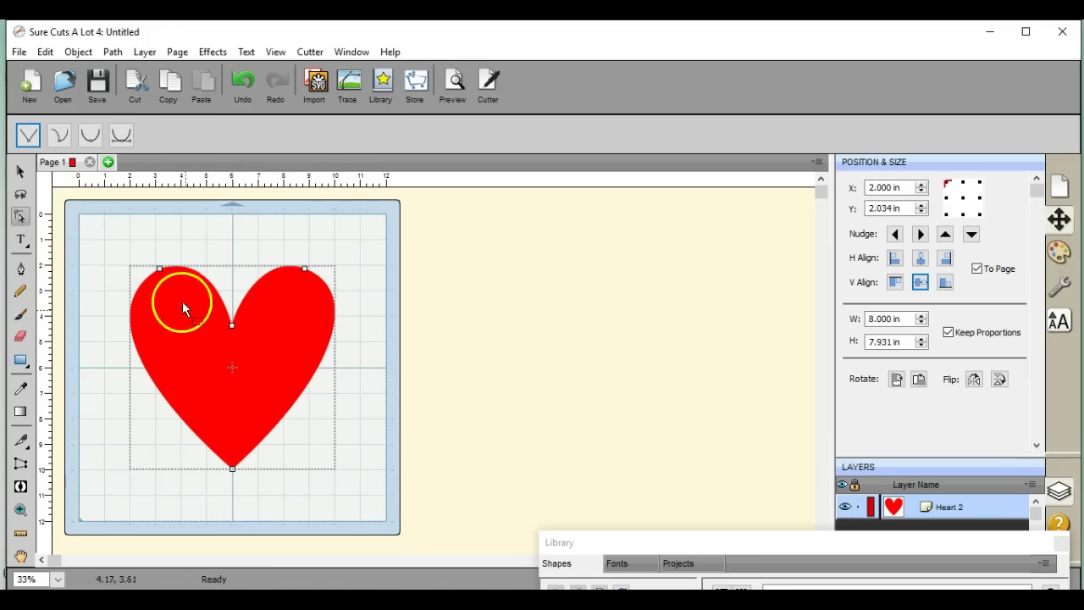
pyautogui.click(126, 144)
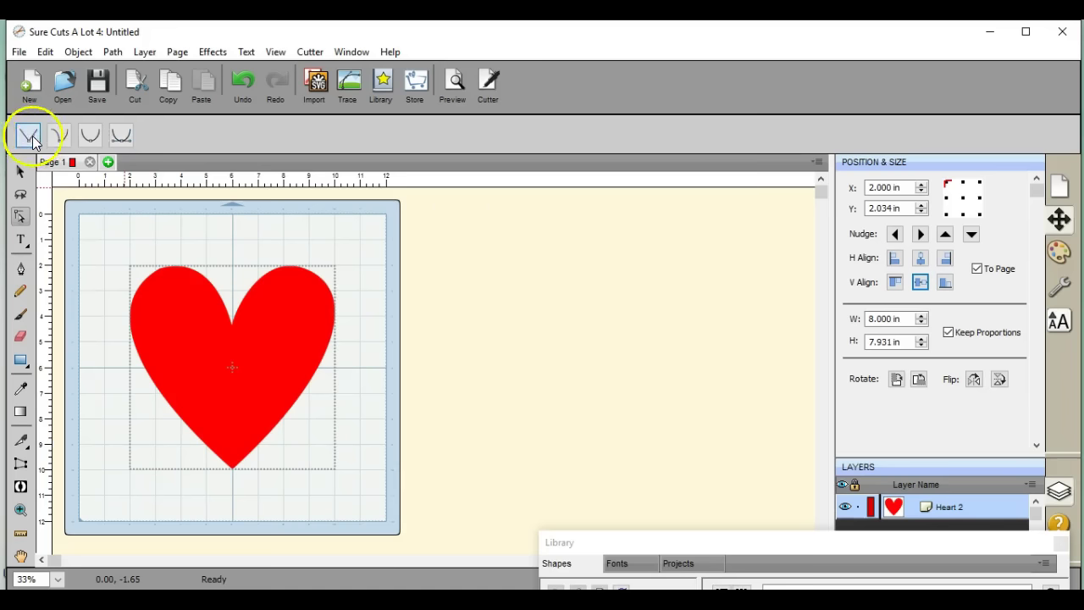
pyautogui.click(121, 140)
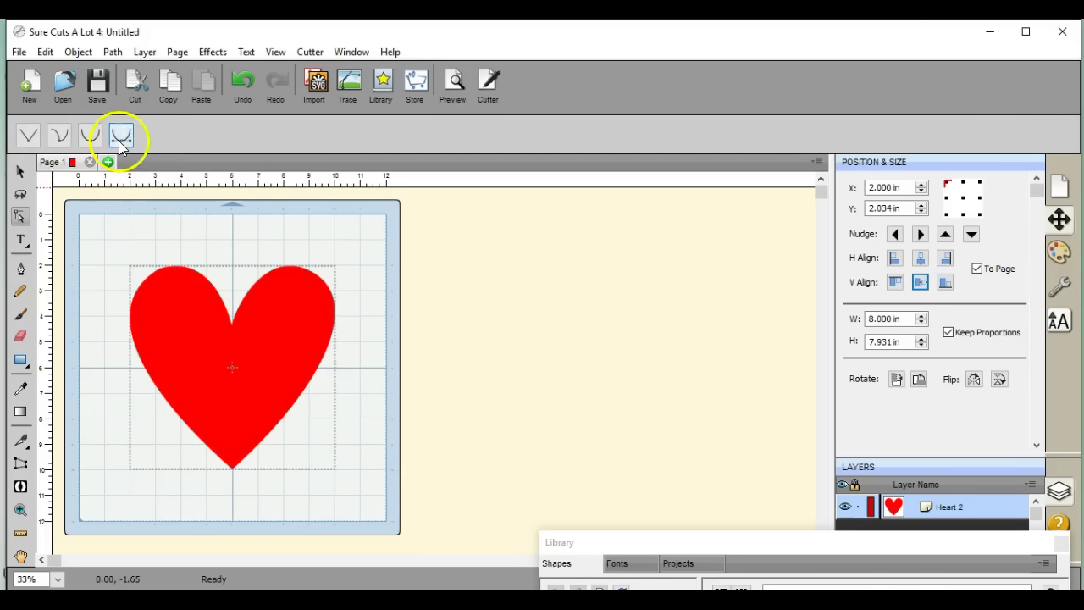
pyautogui.click(167, 266)
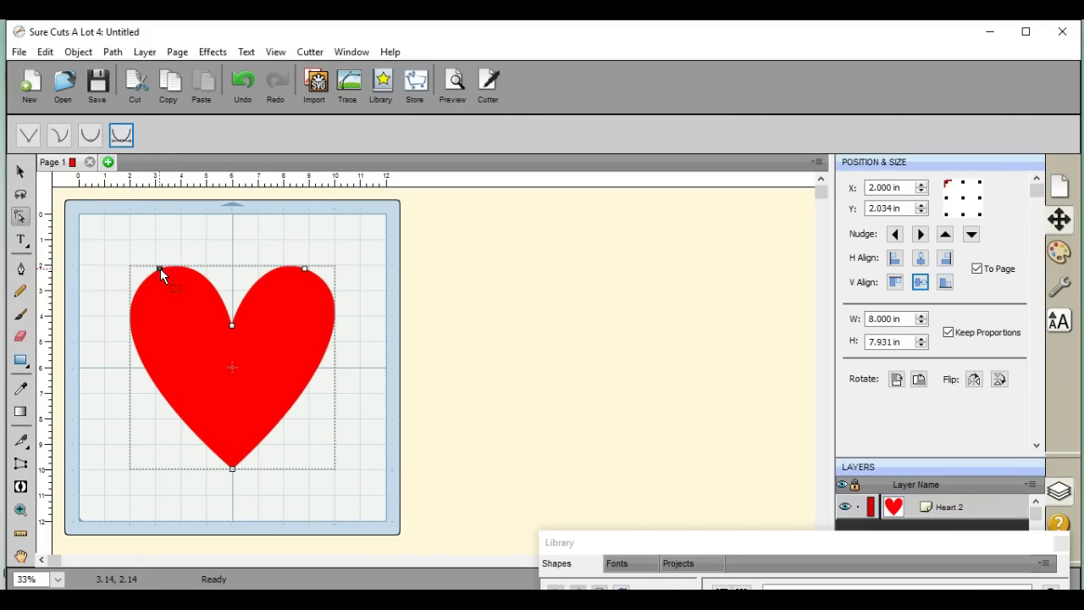
pyautogui.click(160, 268)
pyautogui.moveTo(141, 279); pyautogui.dragTo(150, 283)
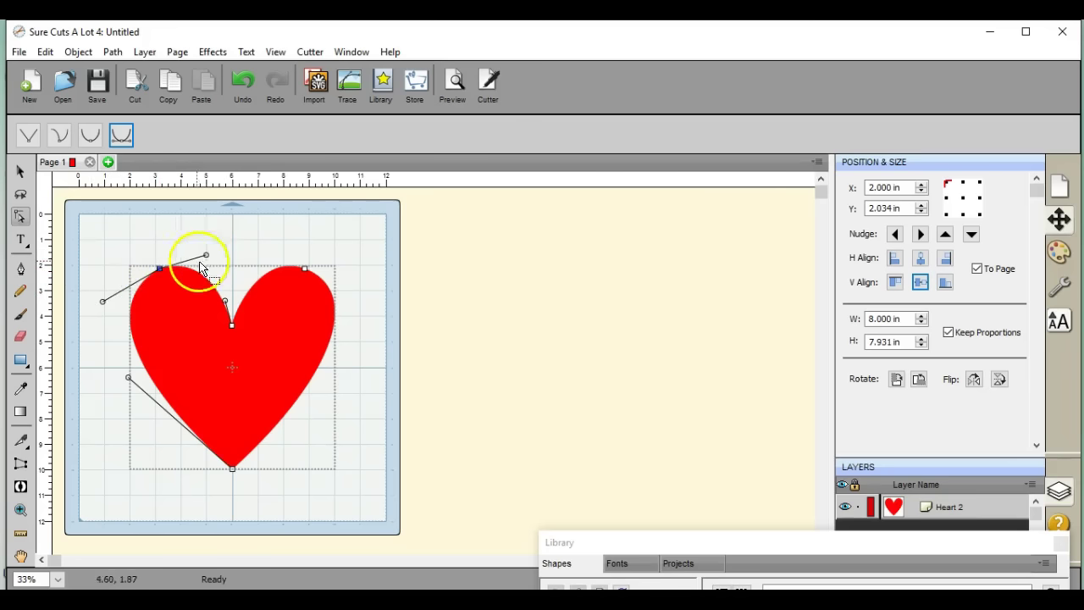
pyautogui.moveTo(103, 304); pyautogui.dragTo(138, 326)
# Pull the left lobe back outward and narrow the lower left side, leaving the heart 7.945 in wide
pyautogui.click(116, 322)
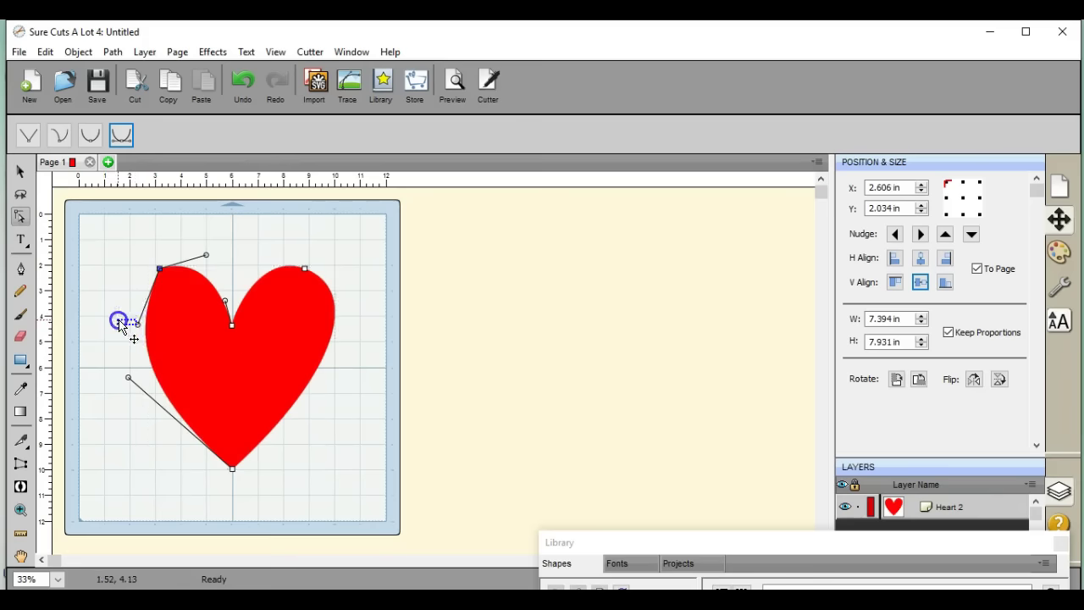
pyautogui.click(165, 259)
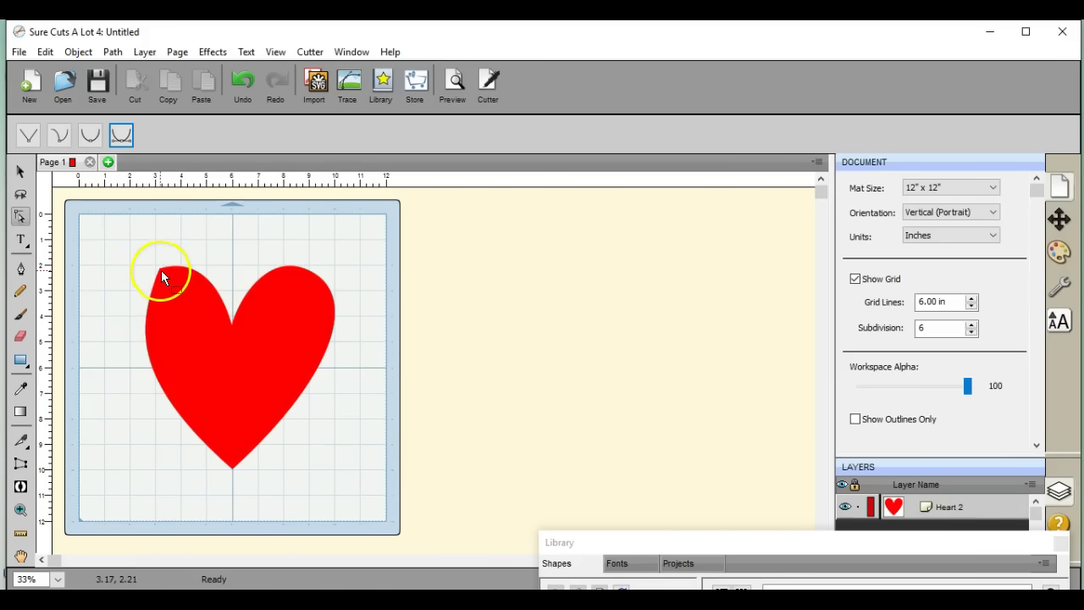
pyautogui.click(161, 269)
pyautogui.click(140, 327)
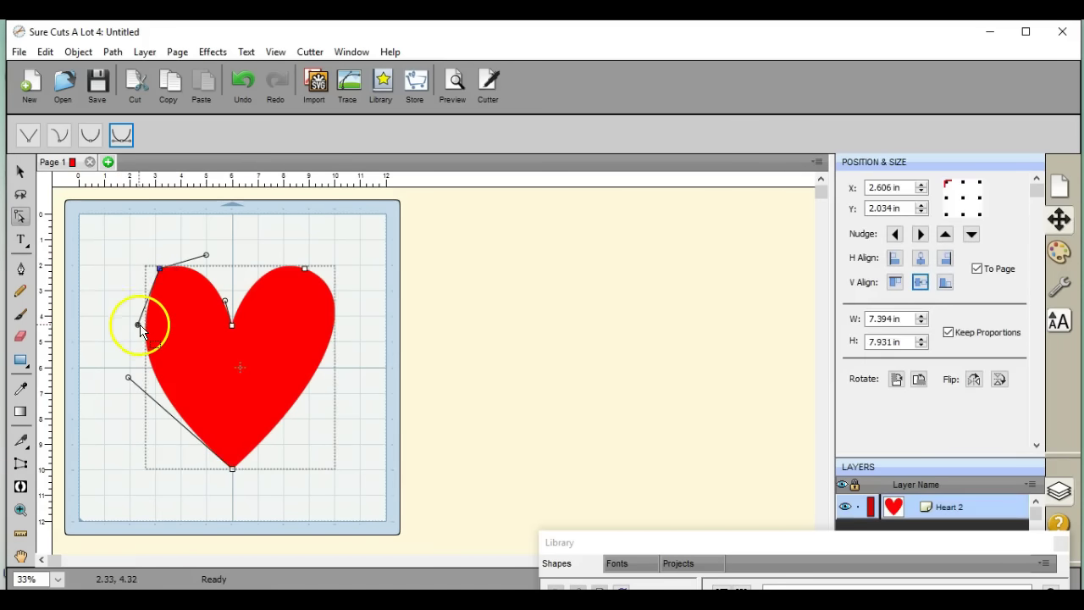
pyautogui.moveTo(139, 328); pyautogui.dragTo(98, 314)
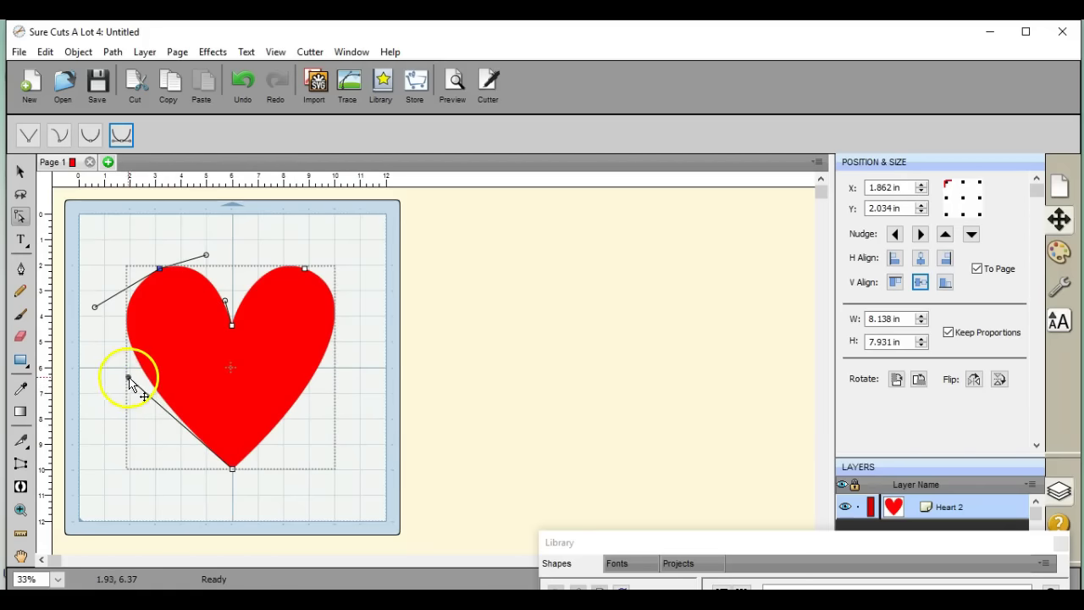
pyautogui.moveTo(128, 377); pyautogui.dragTo(154, 401)
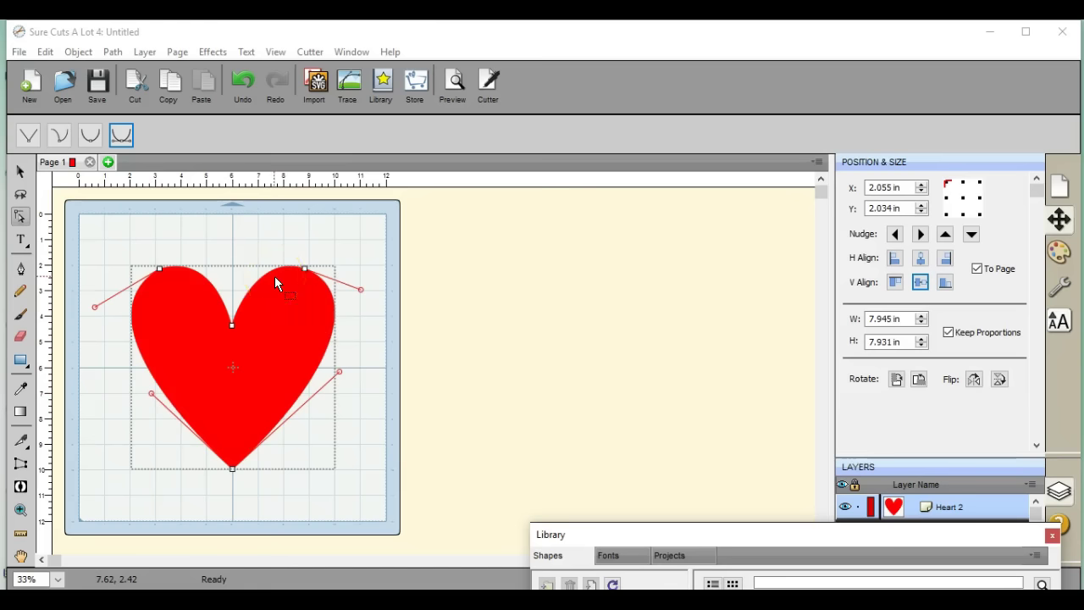
pyautogui.click(163, 266)
pyautogui.click(227, 227)
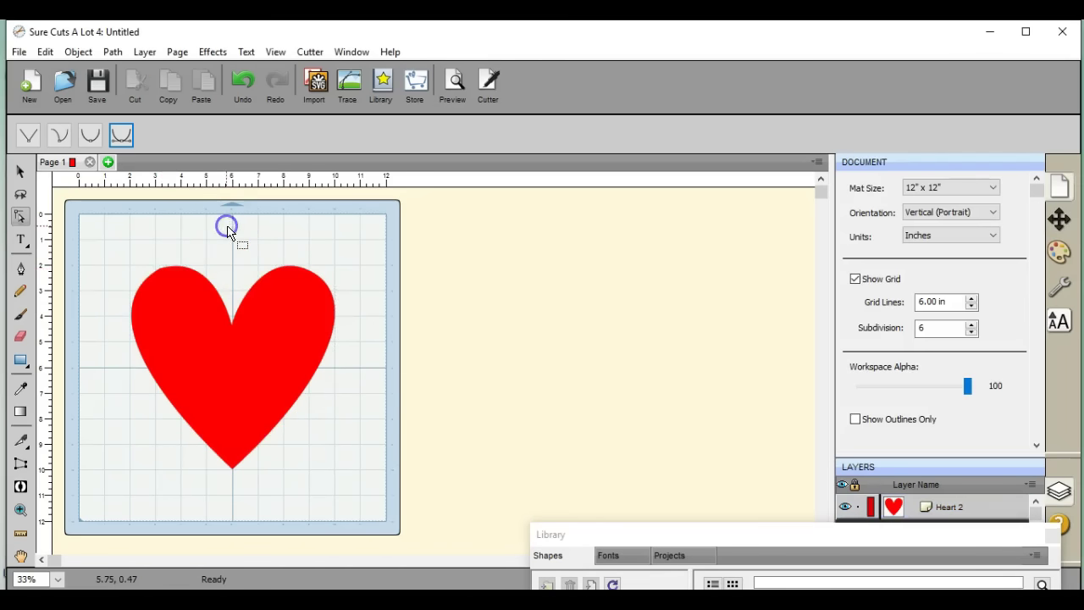
pyautogui.click(160, 270)
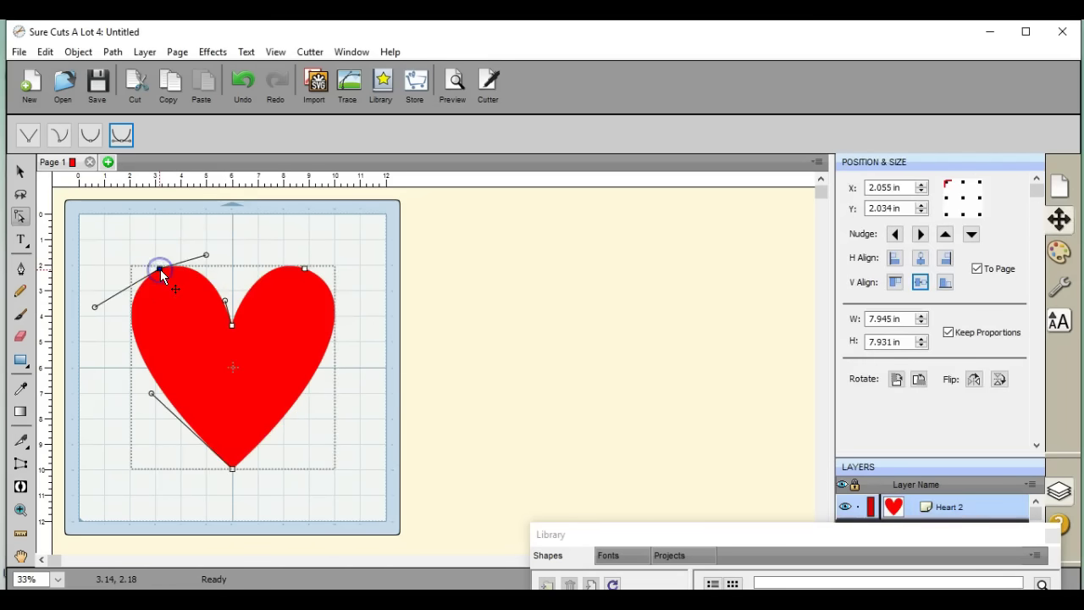
pyautogui.click(113, 52)
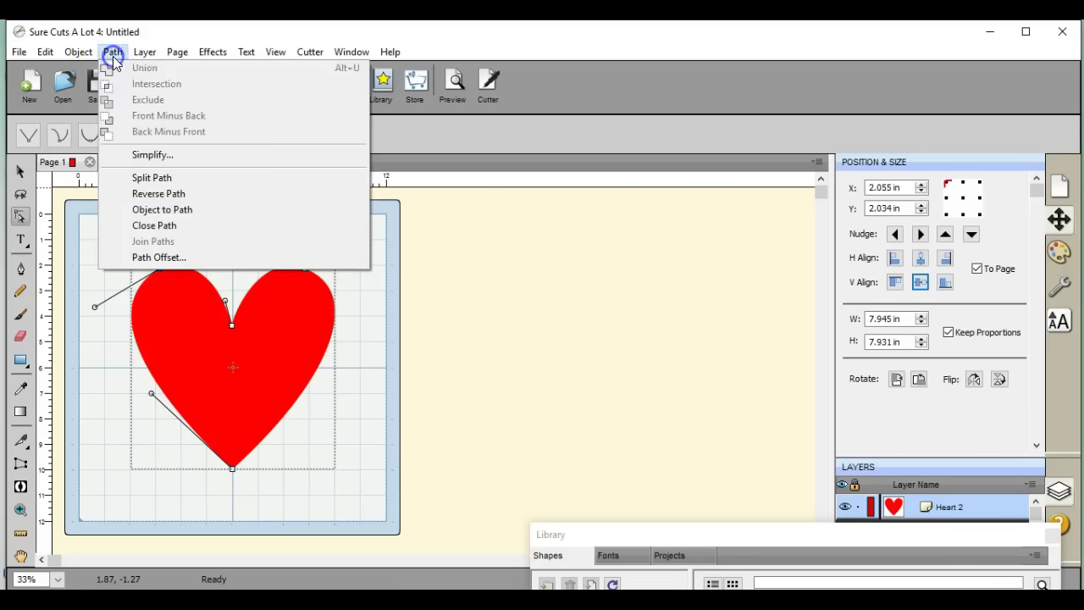
pyautogui.click(152, 178)
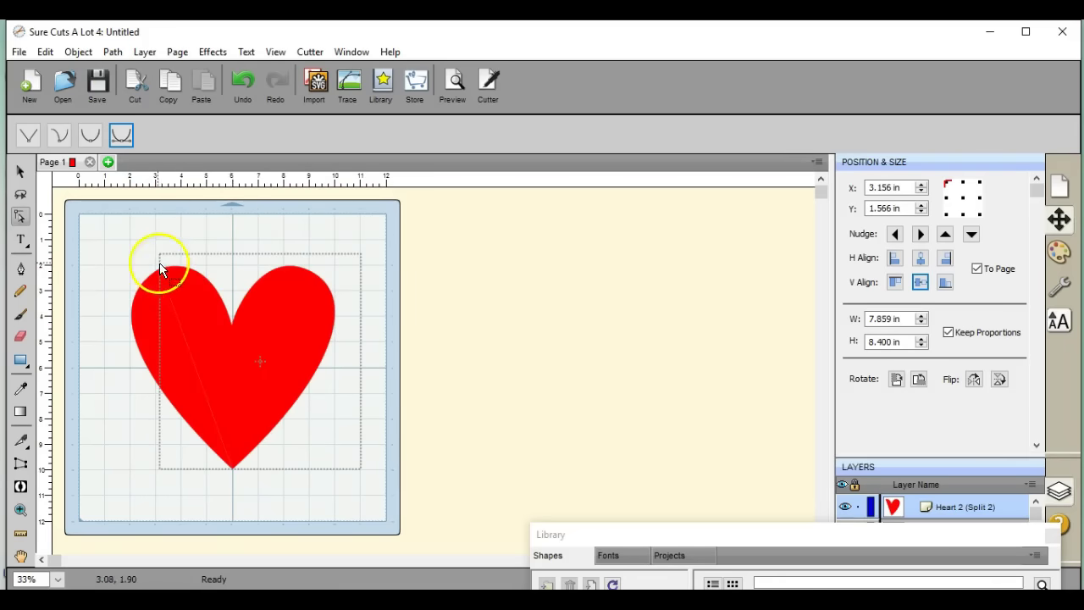
pyautogui.click(242, 80)
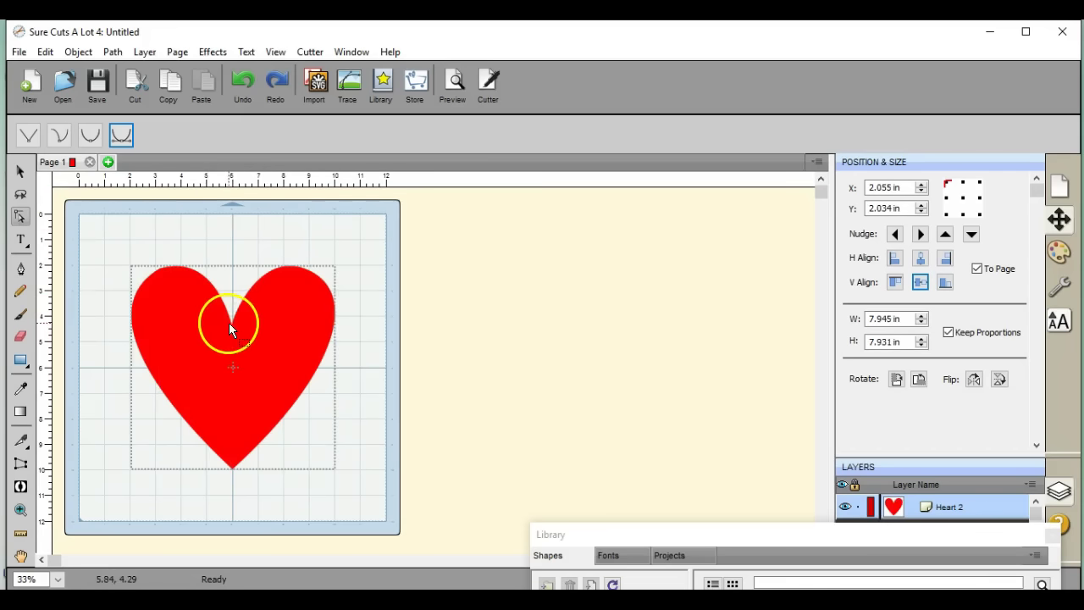
pyautogui.click(233, 323)
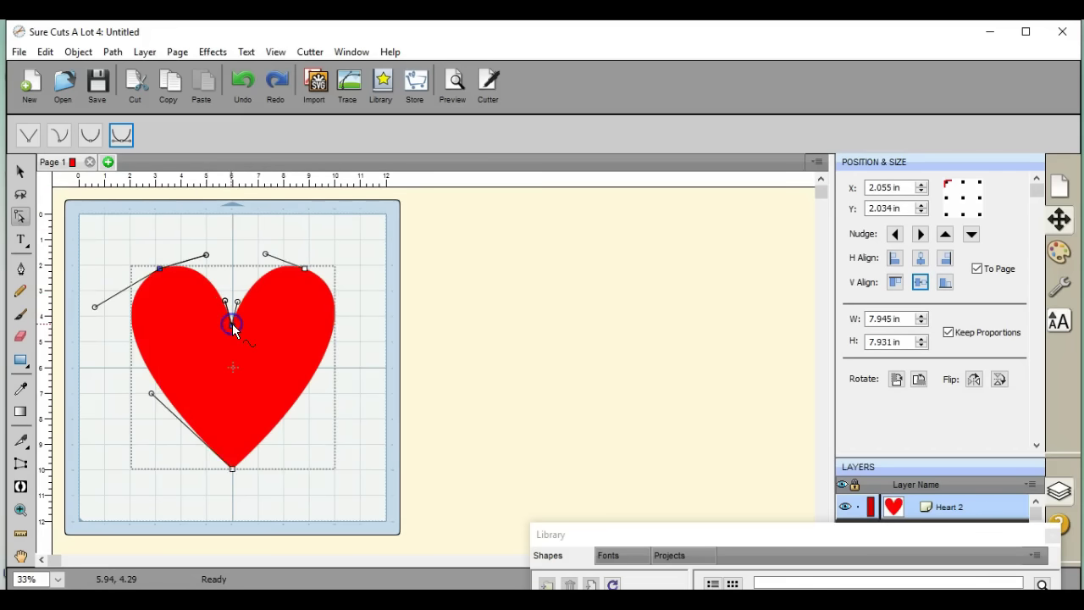
pyautogui.click(233, 470)
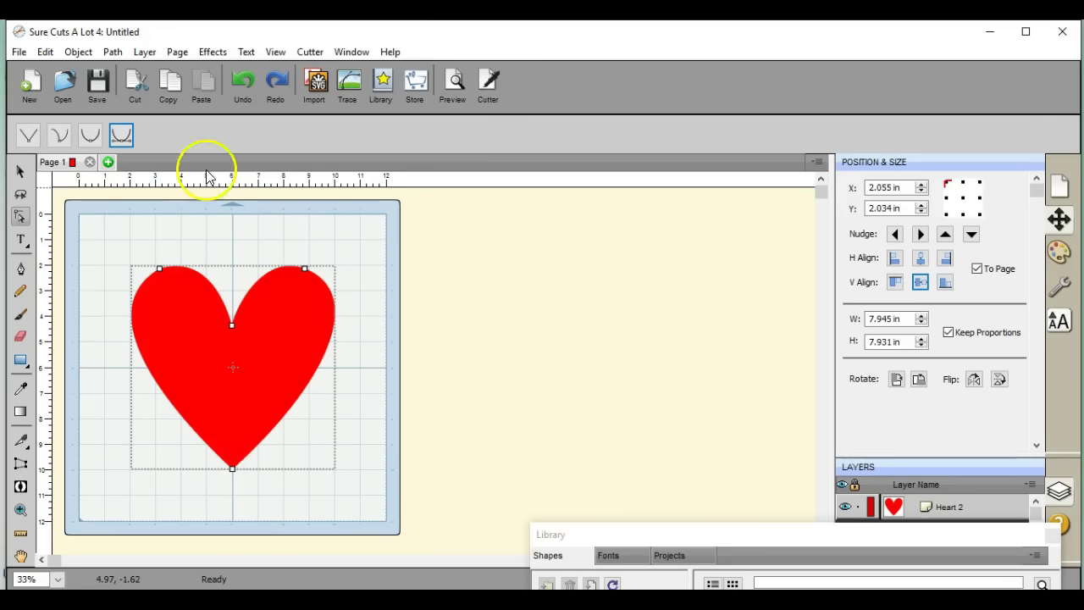
pyautogui.click(113, 52)
pyautogui.click(156, 178)
pyautogui.click(597, 381)
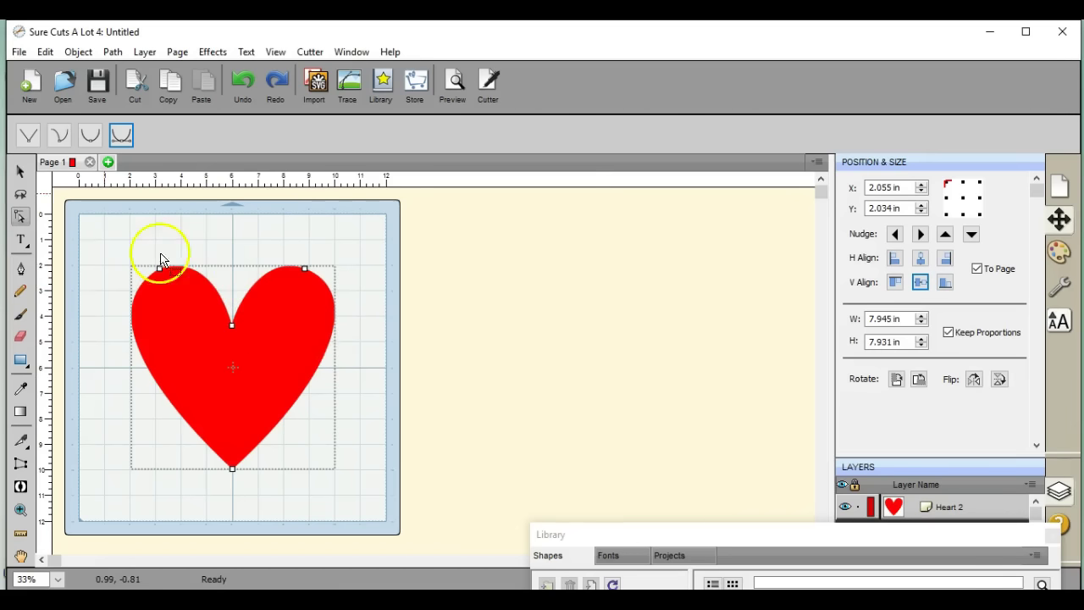
pyautogui.click(121, 138)
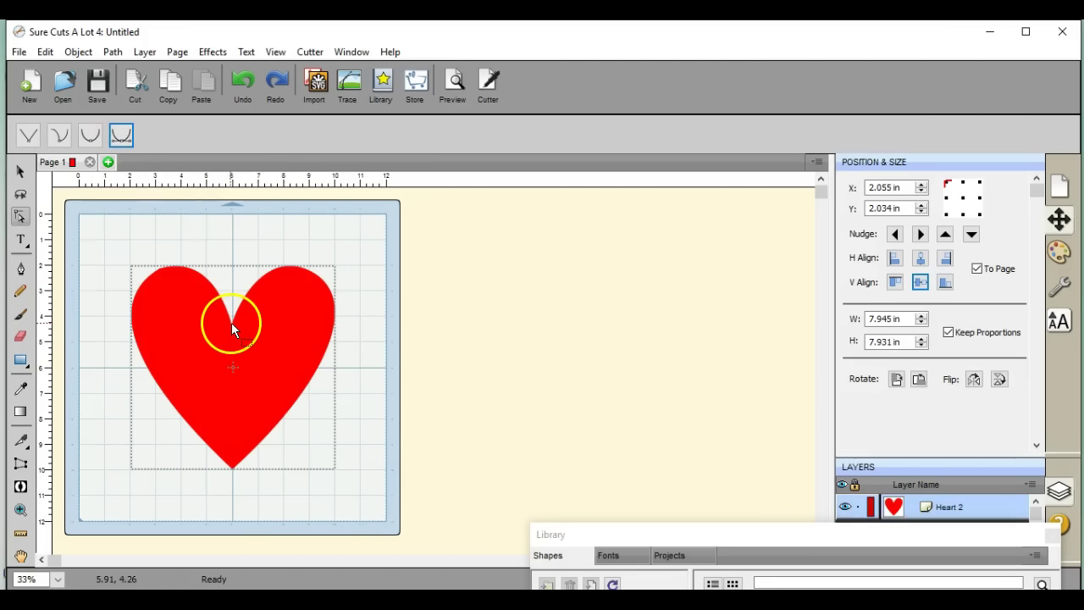
pyautogui.click(232, 325)
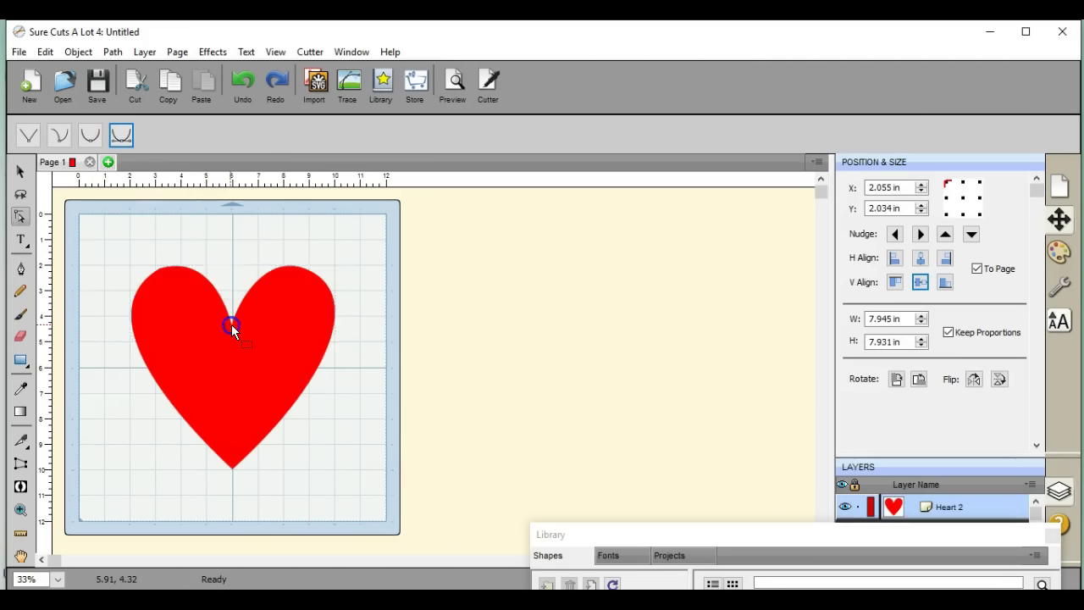
pyautogui.click(233, 468)
pyautogui.click(113, 51)
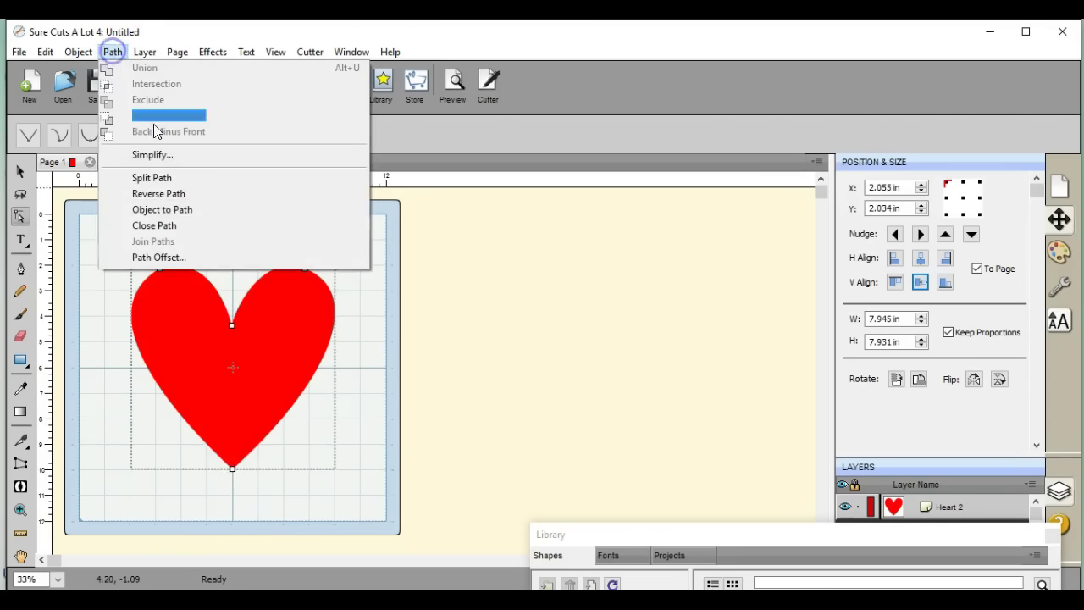
pyautogui.click(167, 182)
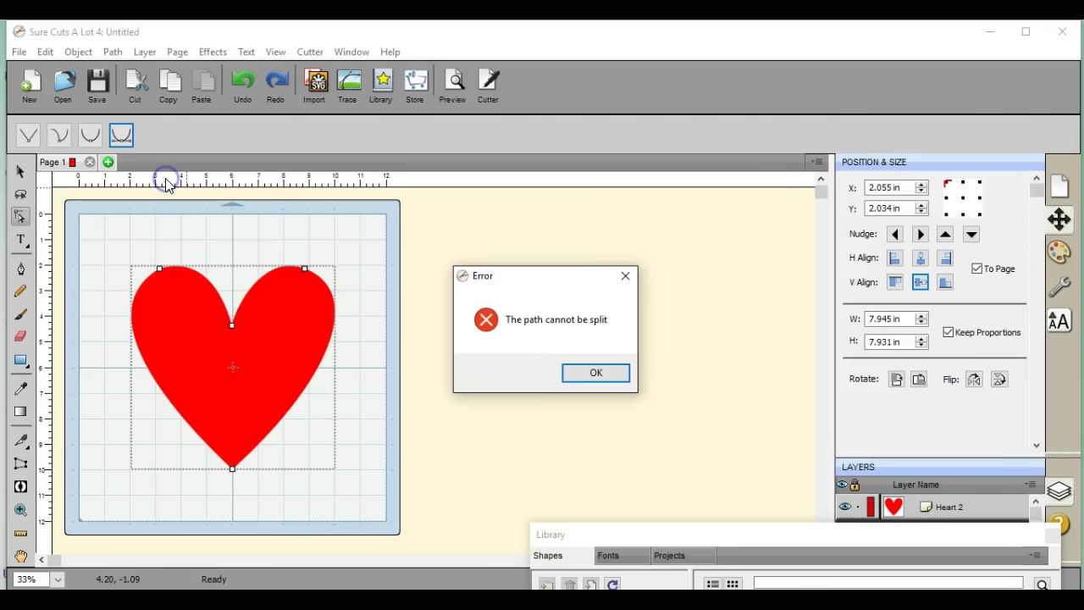
pyautogui.click(607, 376)
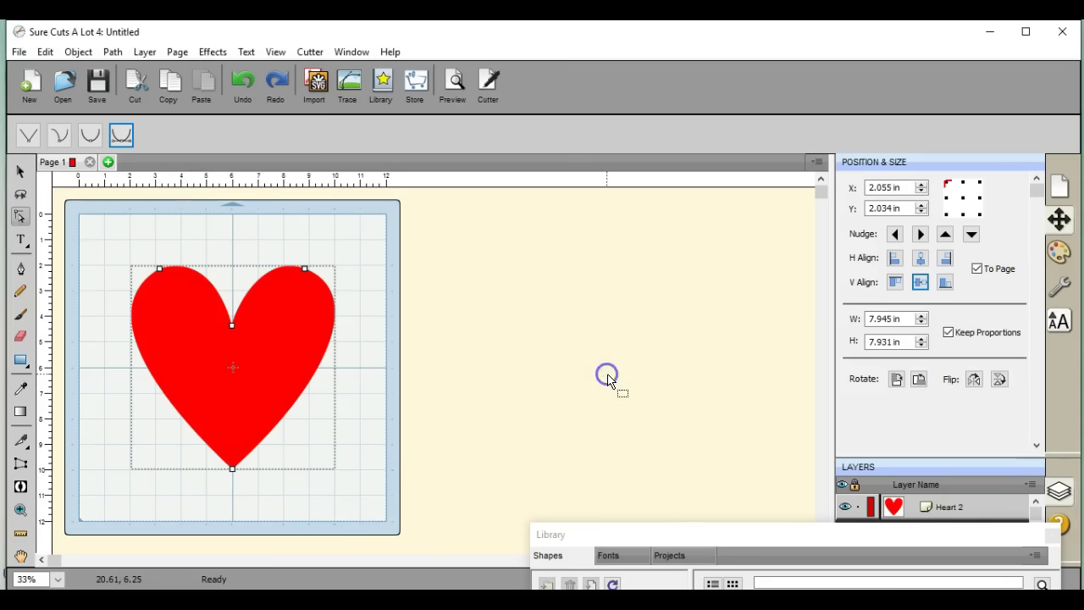
# Delete the old reshaped heart from the mat
pyautogui.click(18, 52)
pyautogui.click(277, 392)
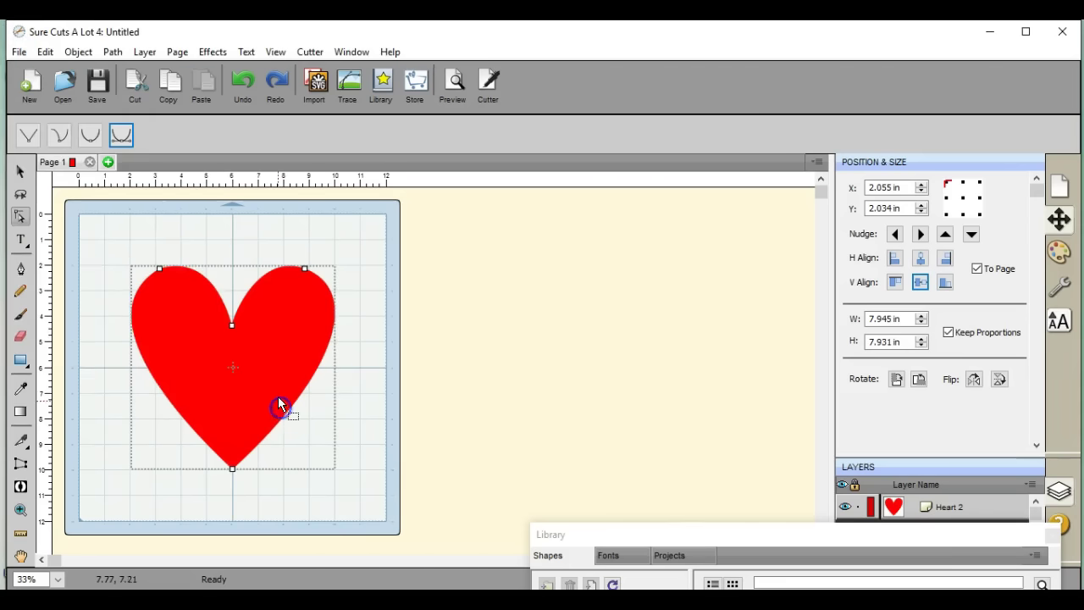
pyautogui.rightClick(277, 392)
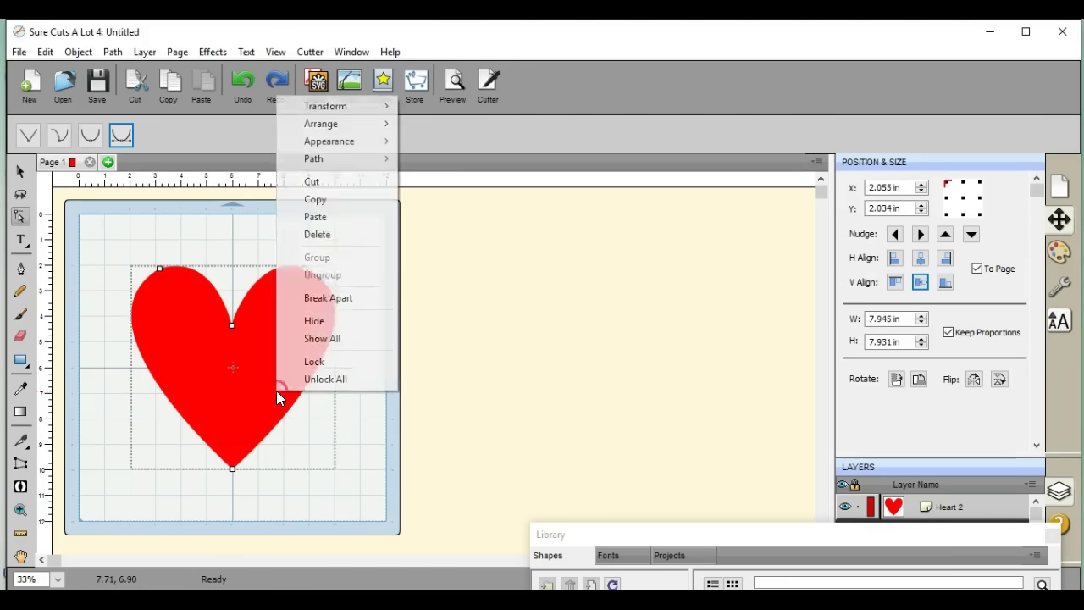
pyautogui.click(349, 237)
pyautogui.moveTo(761, 542); pyautogui.dragTo(723, 426)
pyautogui.click(21, 172)
pyautogui.rightClick(210, 359)
pyautogui.click(273, 202)
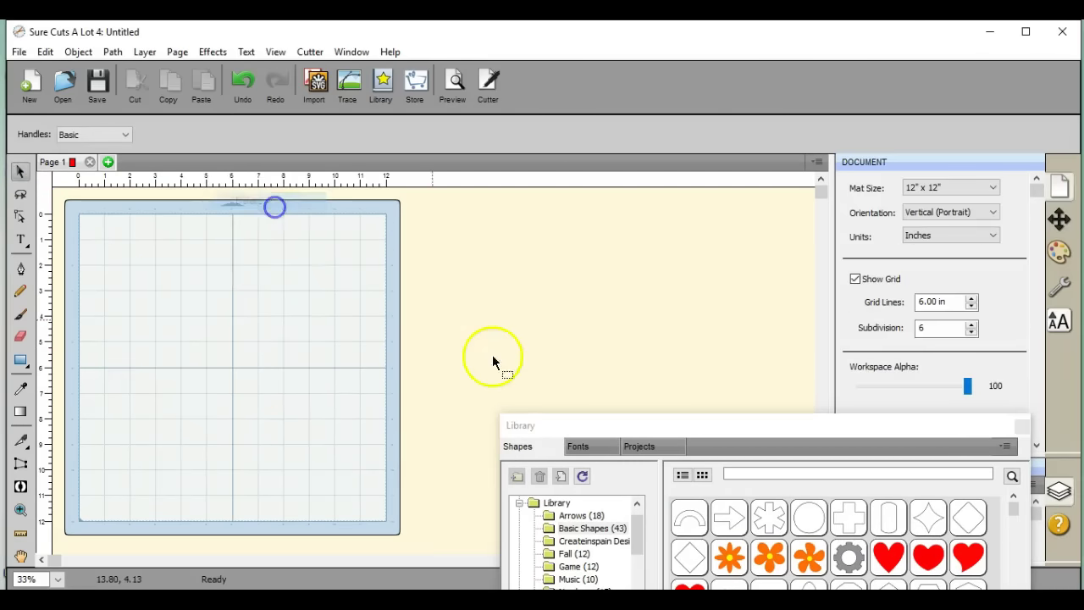
# Add a fresh library heart, widen it to 8.250 in, and centre it on the page
pyautogui.doubleClick(888, 555)
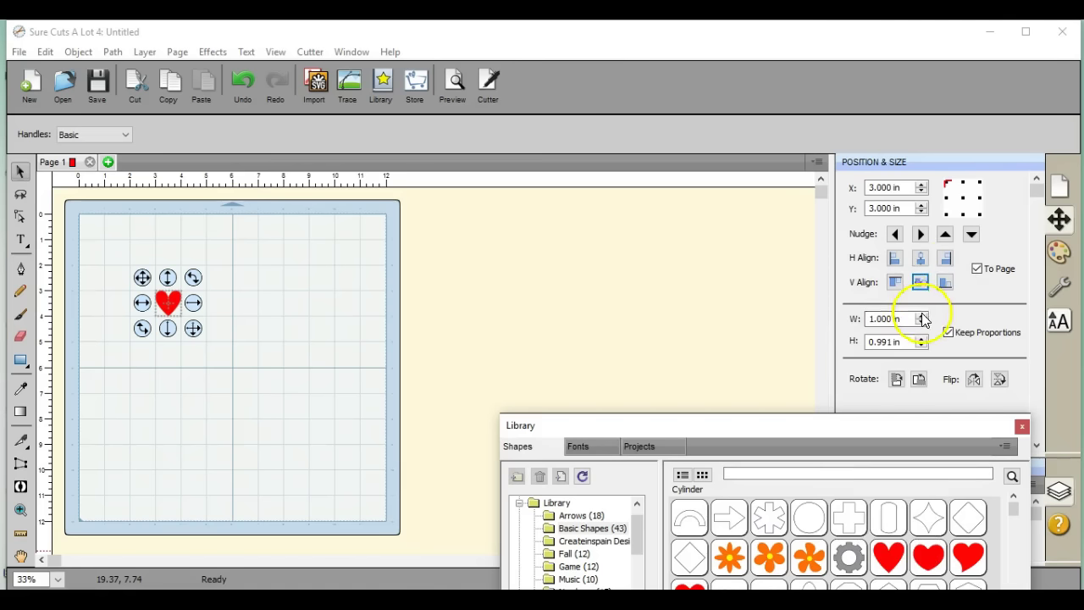
pyautogui.moveTo(922, 317); pyautogui.dragTo(922, 317)
pyautogui.click(922, 259)
pyautogui.click(923, 283)
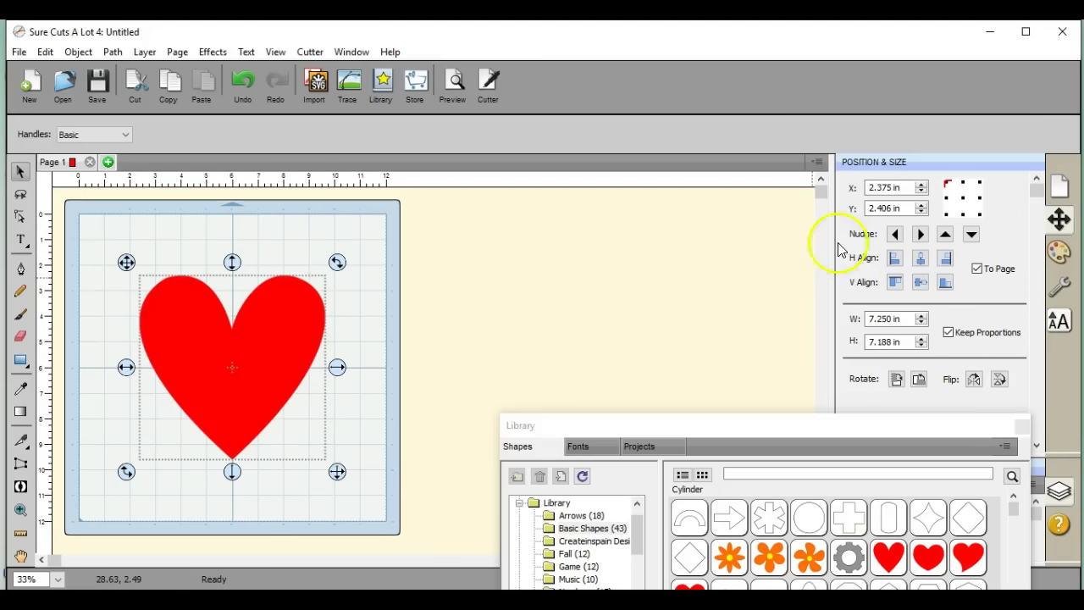
pyautogui.click(921, 316)
pyautogui.click(921, 315)
pyautogui.click(920, 315)
pyautogui.click(921, 315)
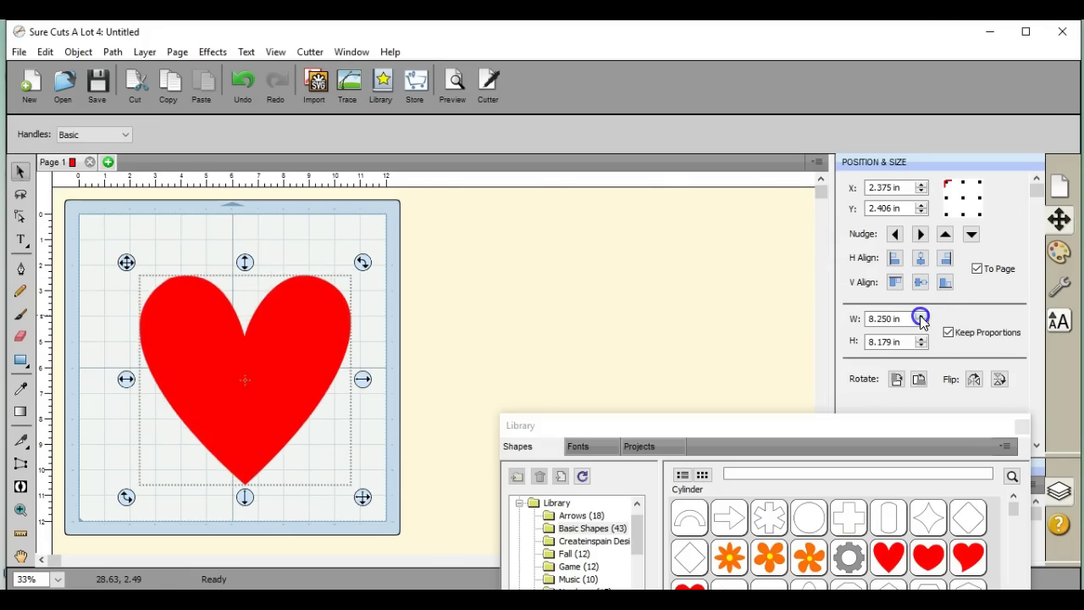
pyautogui.click(920, 257)
pyautogui.click(921, 283)
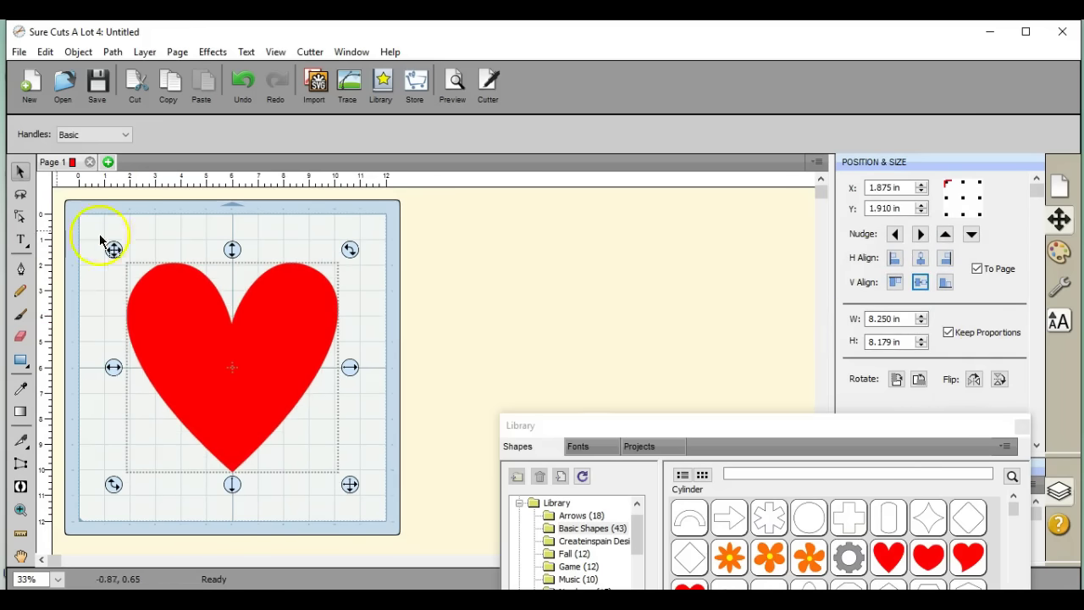
# Try Split Path on the heart in node editing and dismiss the cannot-be-split error
pyautogui.click(21, 216)
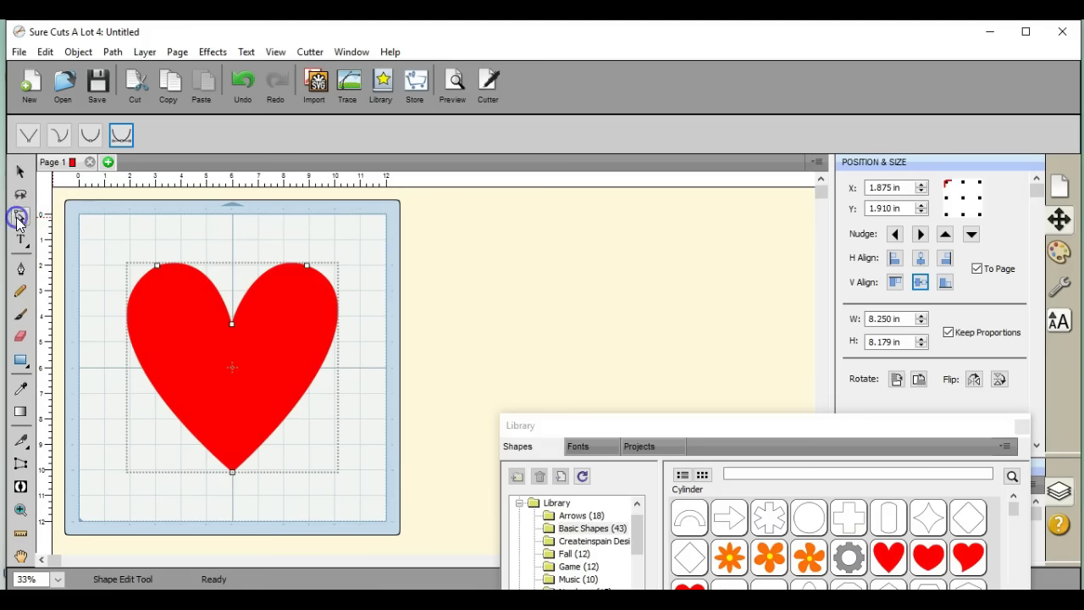
pyautogui.click(113, 52)
pyautogui.click(126, 181)
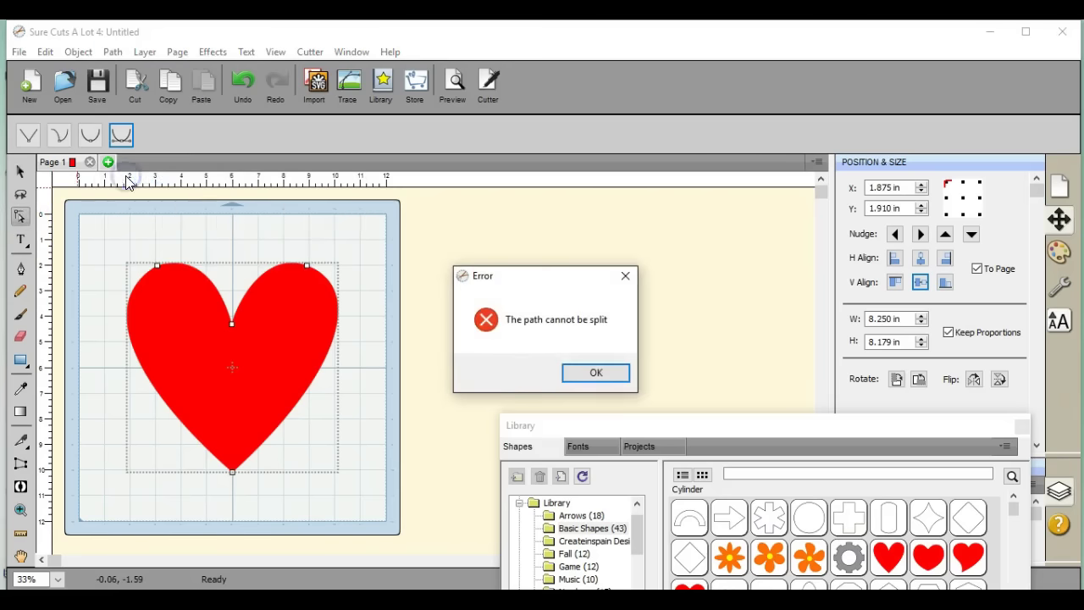
pyautogui.click(583, 372)
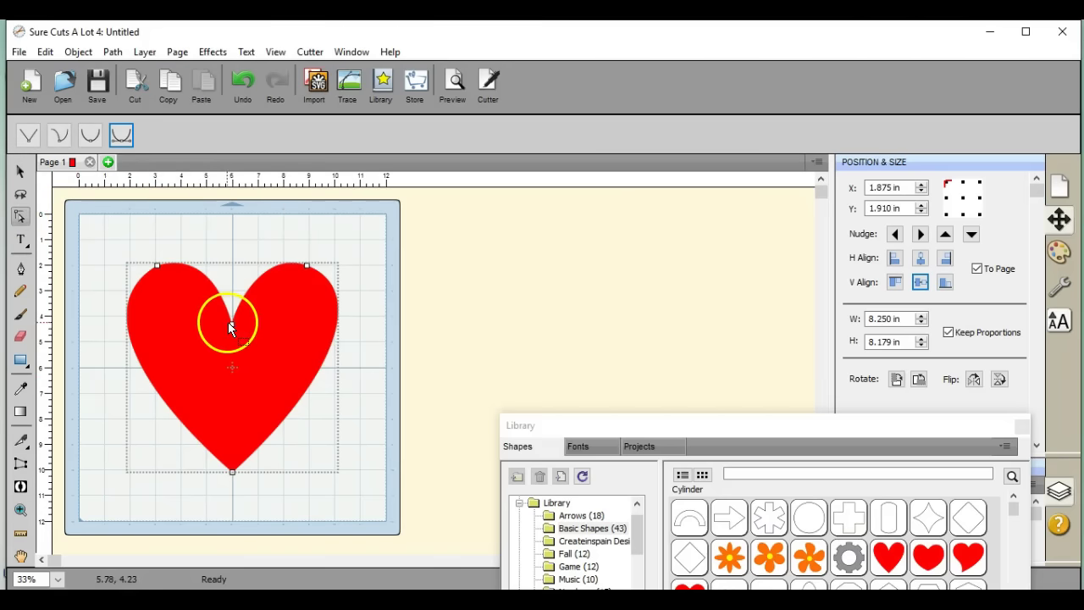
# Select the heart's bottom node and top-centre node
pyautogui.click(232, 324)
pyautogui.click(222, 460)
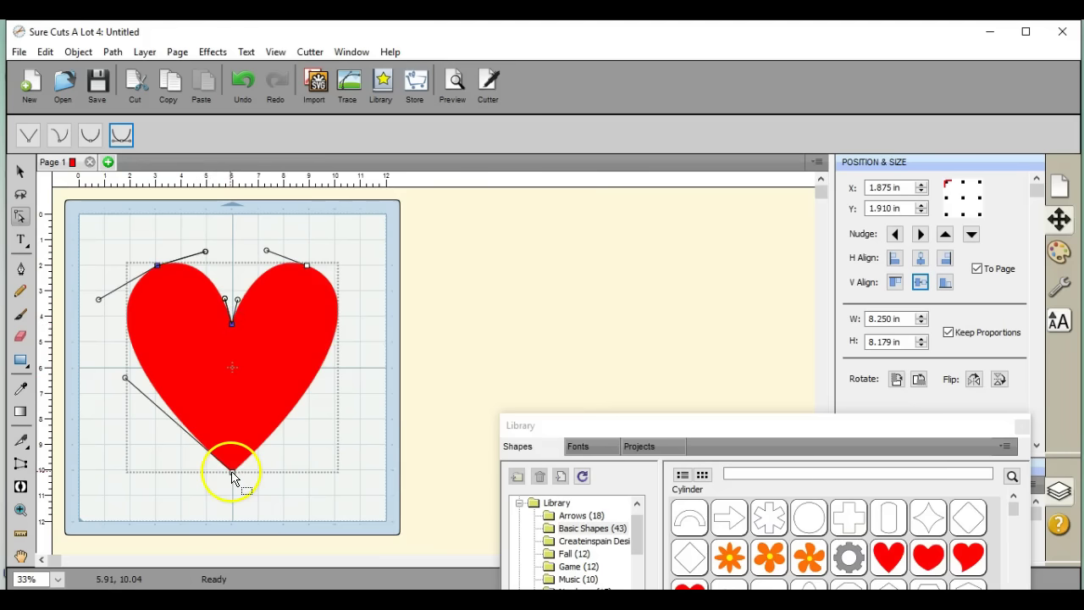
pyautogui.click(234, 475)
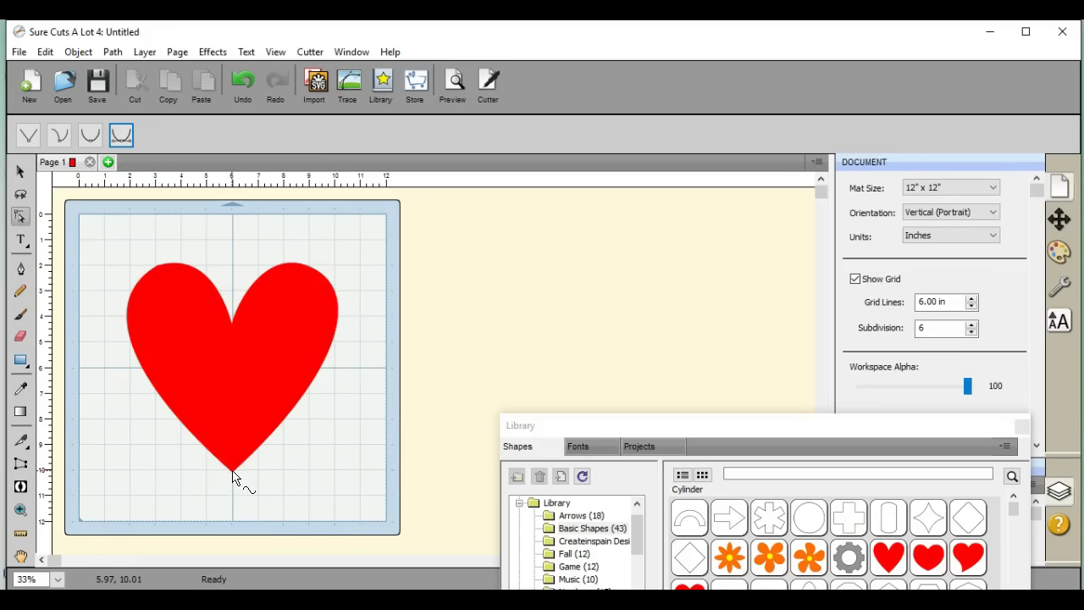
pyautogui.click(234, 474)
pyautogui.click(233, 472)
pyautogui.click(251, 378)
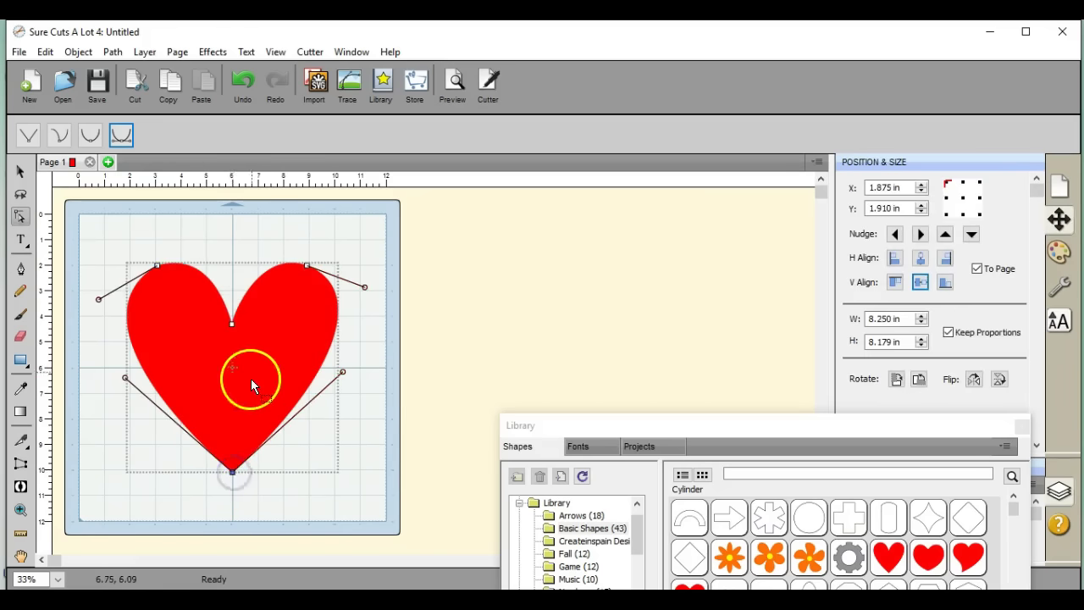
pyautogui.click(232, 323)
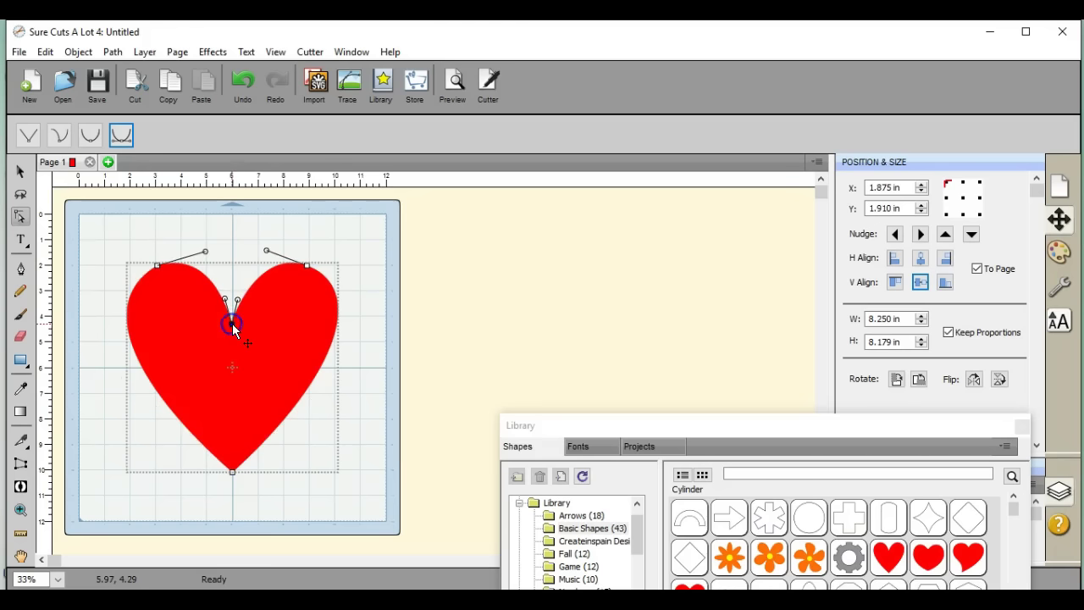
# Split the heart's path at those nodes into left and right halves
pyautogui.click(114, 52)
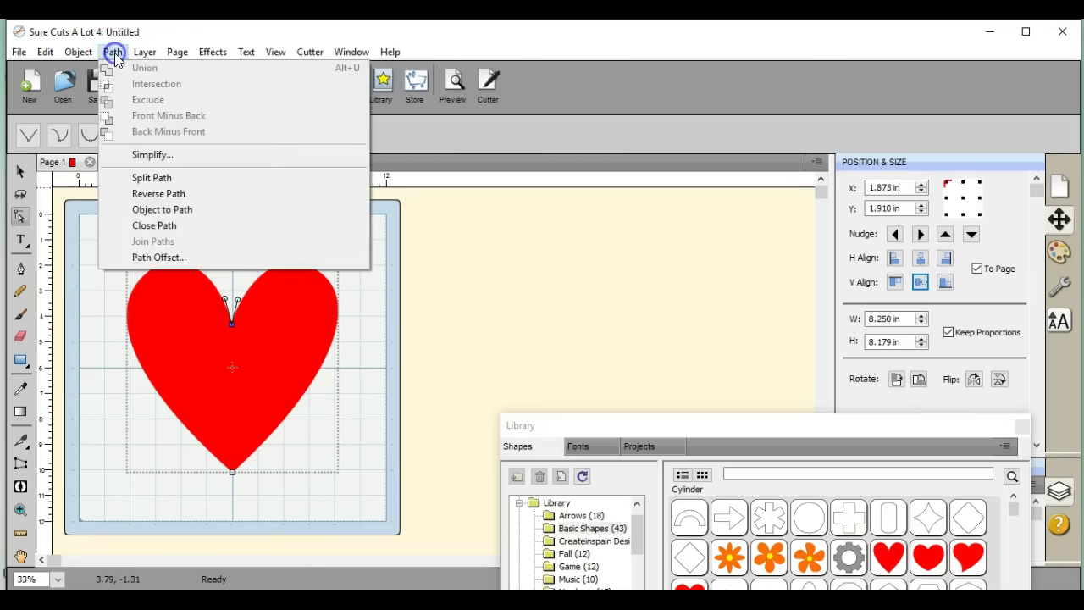
pyautogui.click(149, 180)
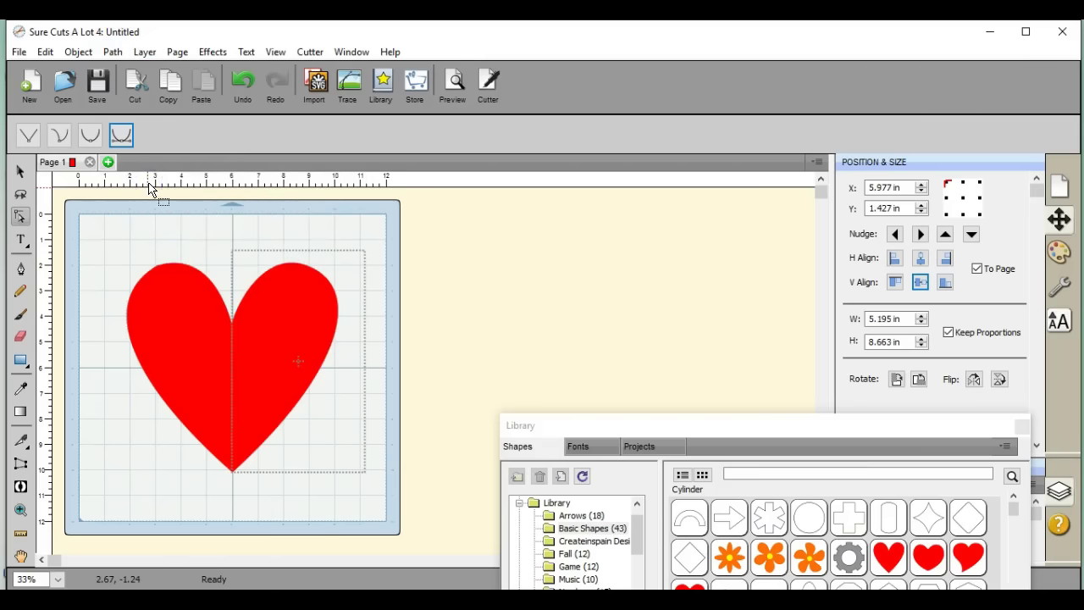
pyautogui.moveTo(234, 327); pyautogui.dragTo(235, 472)
pyautogui.click(262, 324)
pyautogui.click(300, 310)
# Drag the right heart half rightward, apart from the left half
pyautogui.click(23, 168)
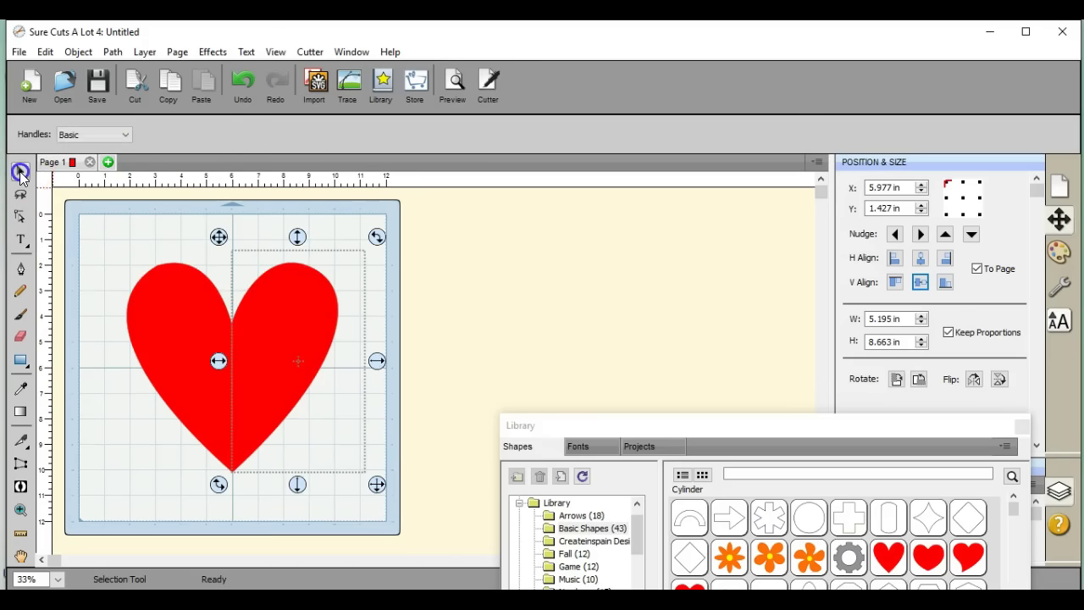
pyautogui.click(227, 316)
pyautogui.click(296, 337)
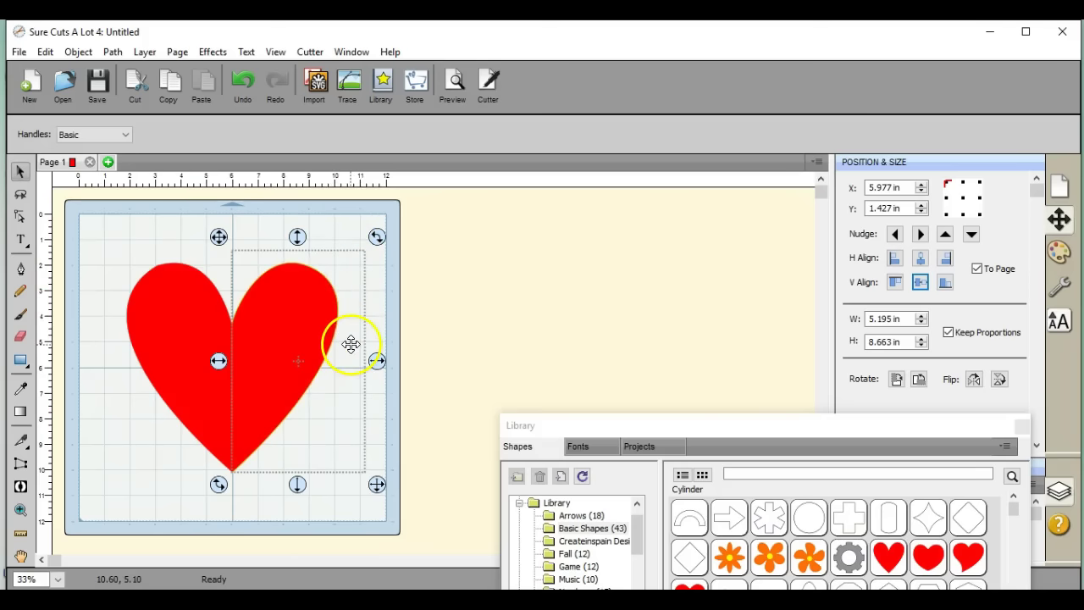
pyautogui.click(185, 224)
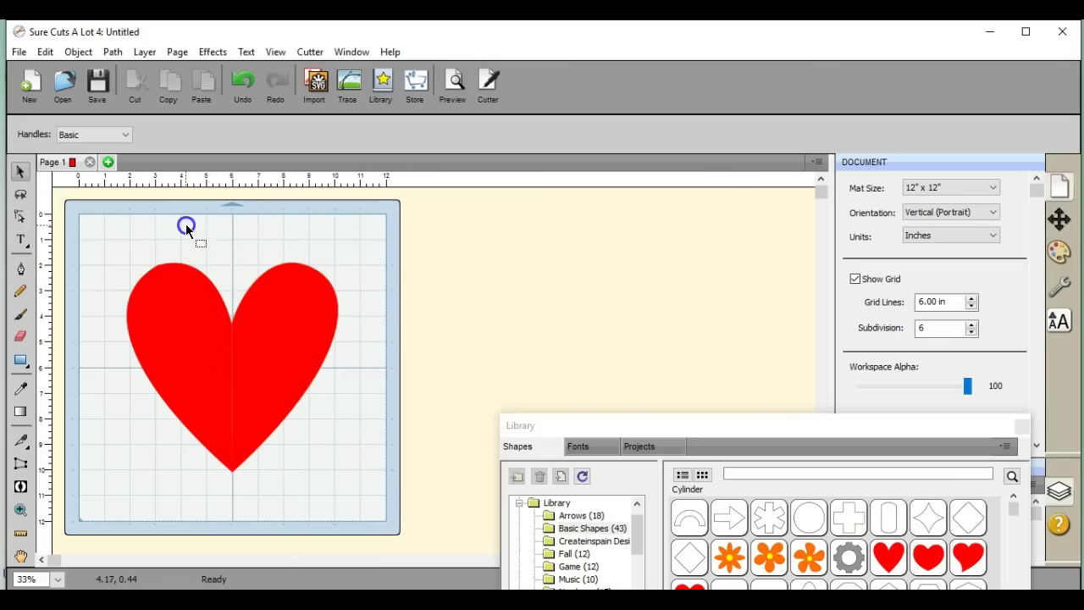
pyautogui.click(298, 322)
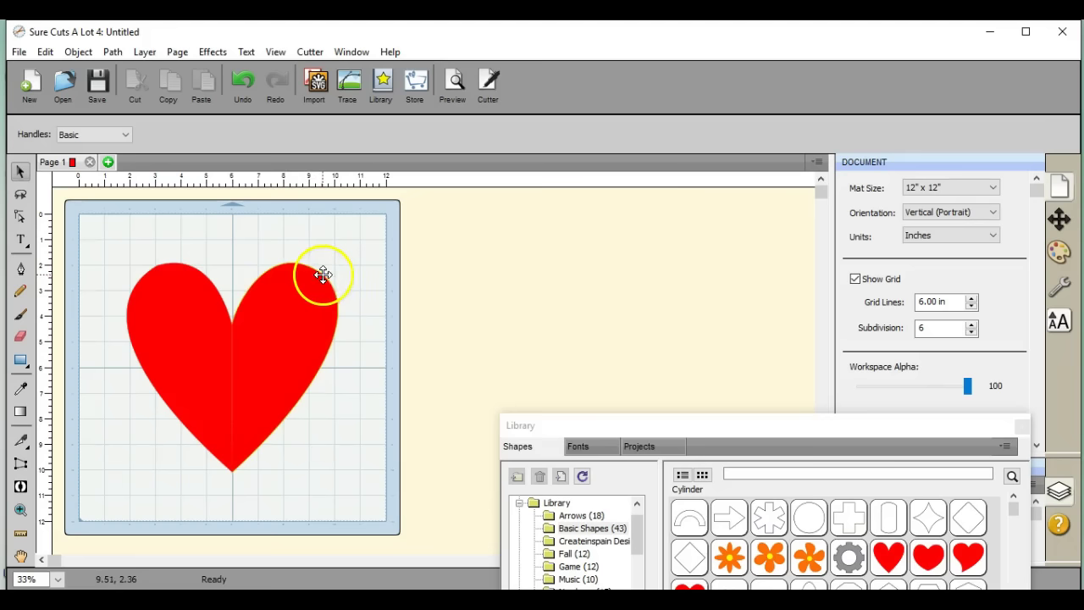
pyautogui.moveTo(322, 274); pyautogui.dragTo(360, 280)
pyautogui.click(309, 304)
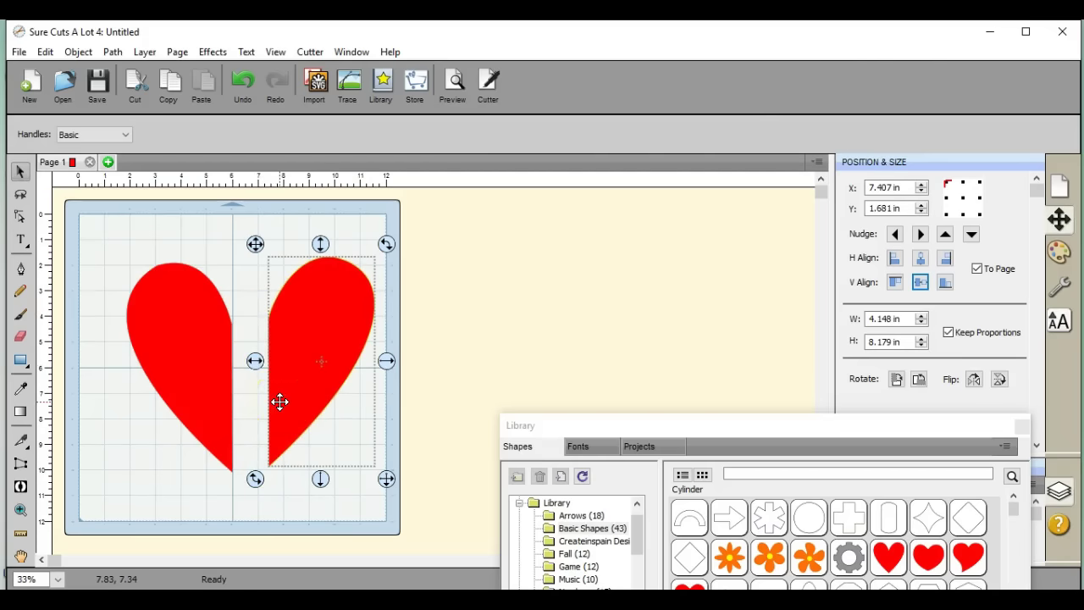
pyautogui.click(332, 315)
pyautogui.moveTo(332, 315)
pyautogui.mouseDown()
pyautogui.moveTo(378, 322)
pyautogui.moveTo(368, 281)
pyautogui.moveTo(378, 322)
pyautogui.moveTo(374, 295)
pyautogui.mouseUp()
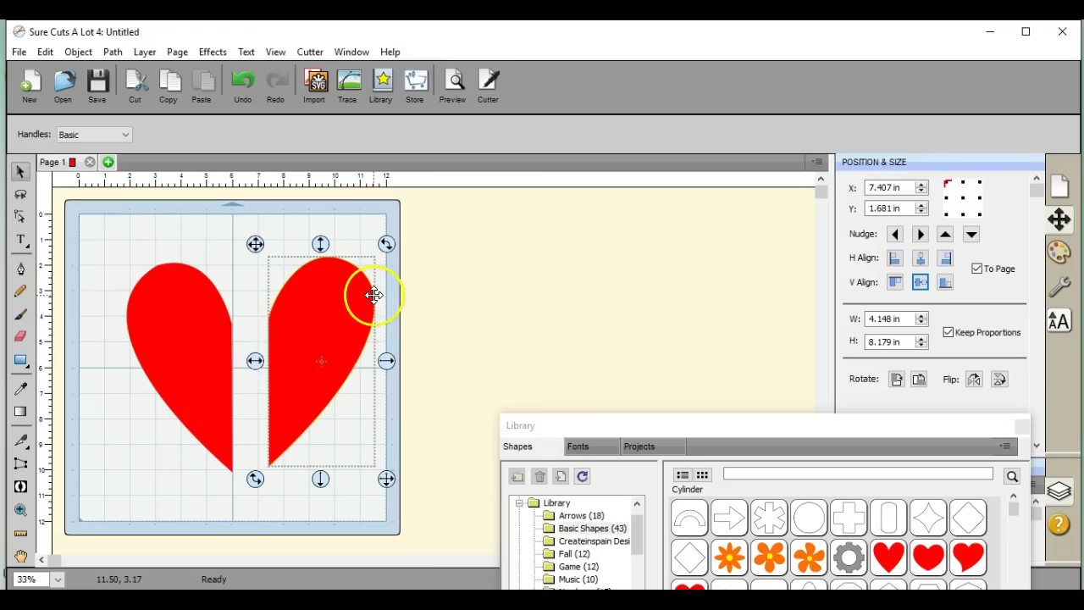
# Move the left heart half slightly left, to X 0.806 in
pyautogui.click(192, 361)
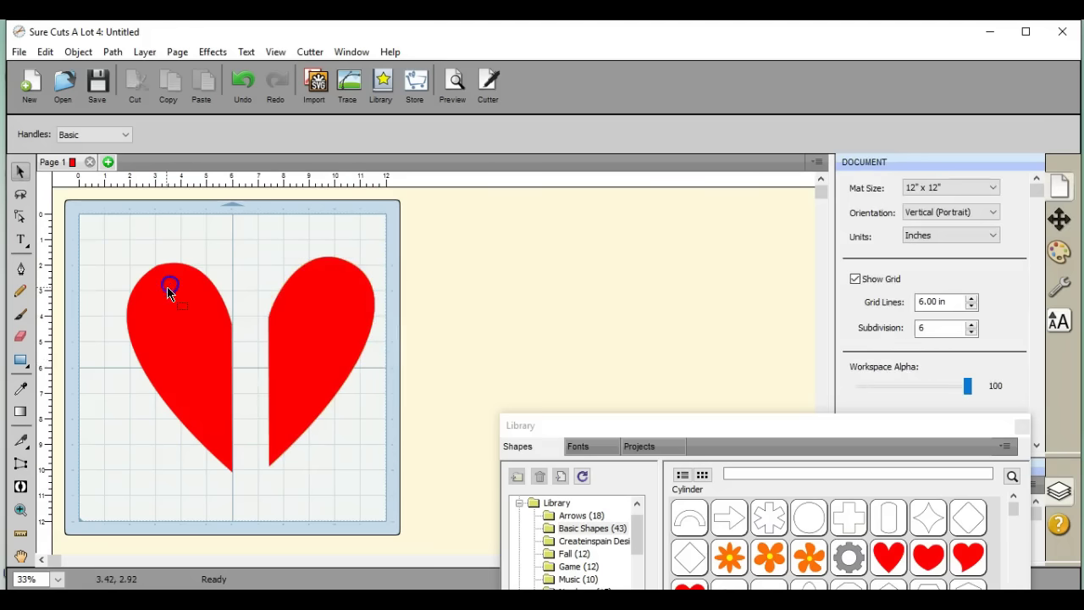
pyautogui.moveTo(180, 332); pyautogui.dragTo(222, 291)
pyautogui.click(183, 402)
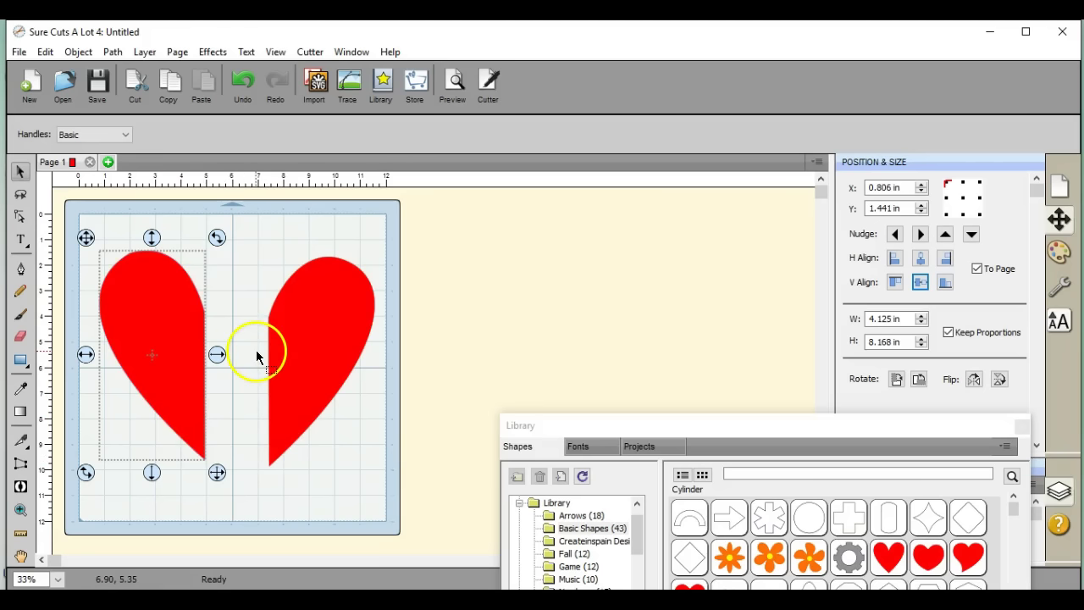
# Move the right heart half closer to the left, checking the cut lines in Preview
pyautogui.click(451, 79)
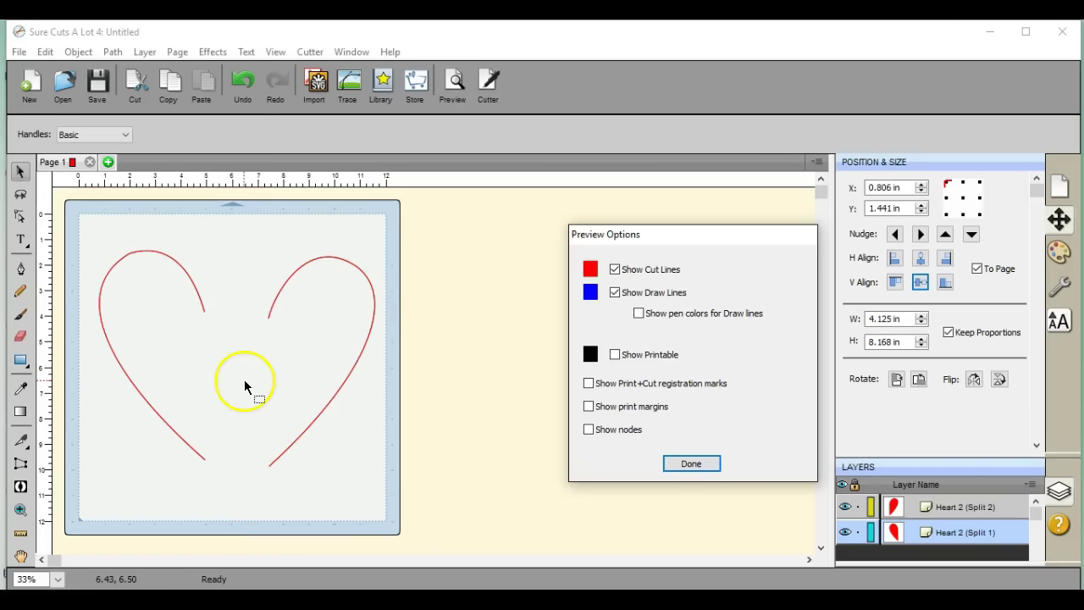
pyautogui.click(688, 464)
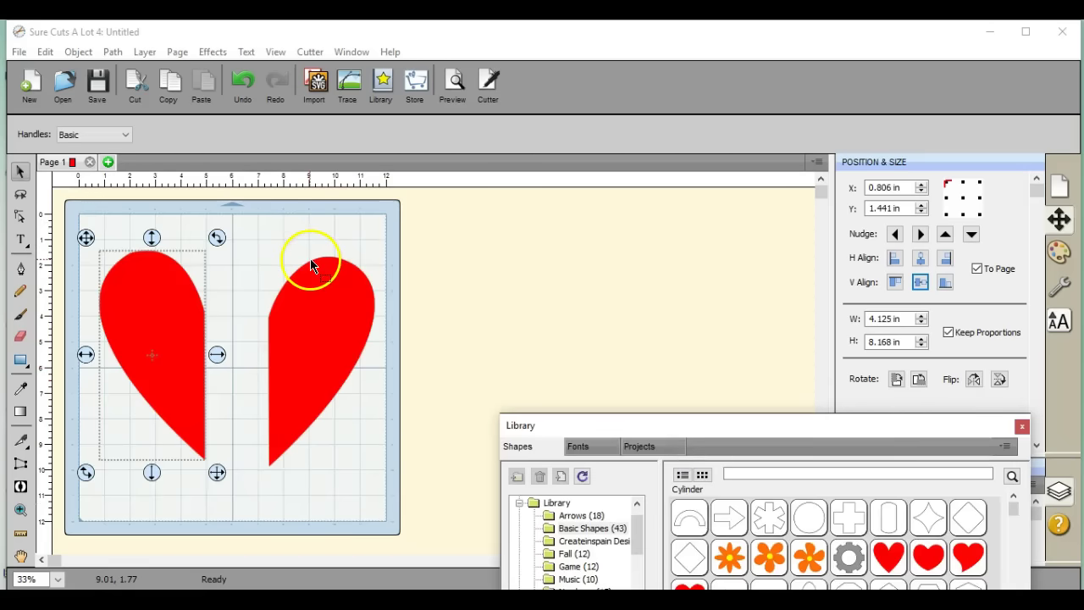
pyautogui.moveTo(310, 258); pyautogui.dragTo(276, 253)
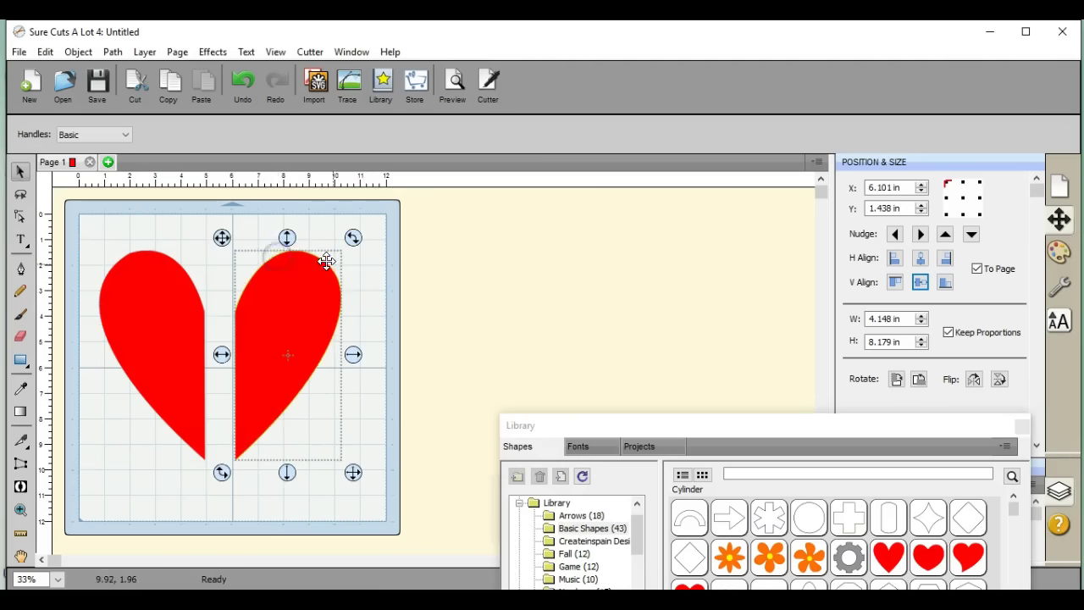
pyautogui.click(381, 310)
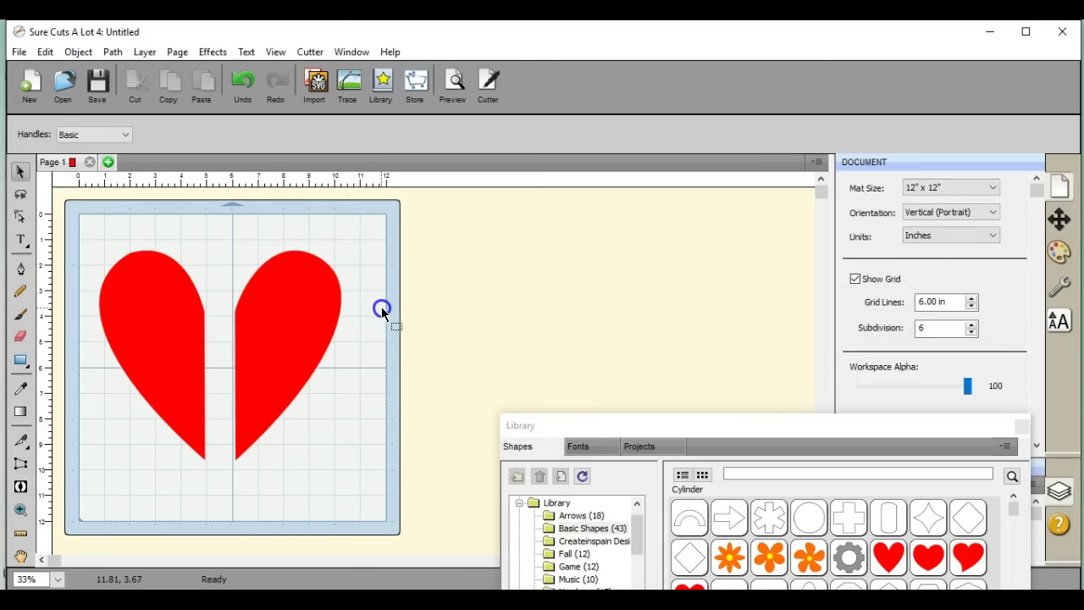
pyautogui.click(455, 89)
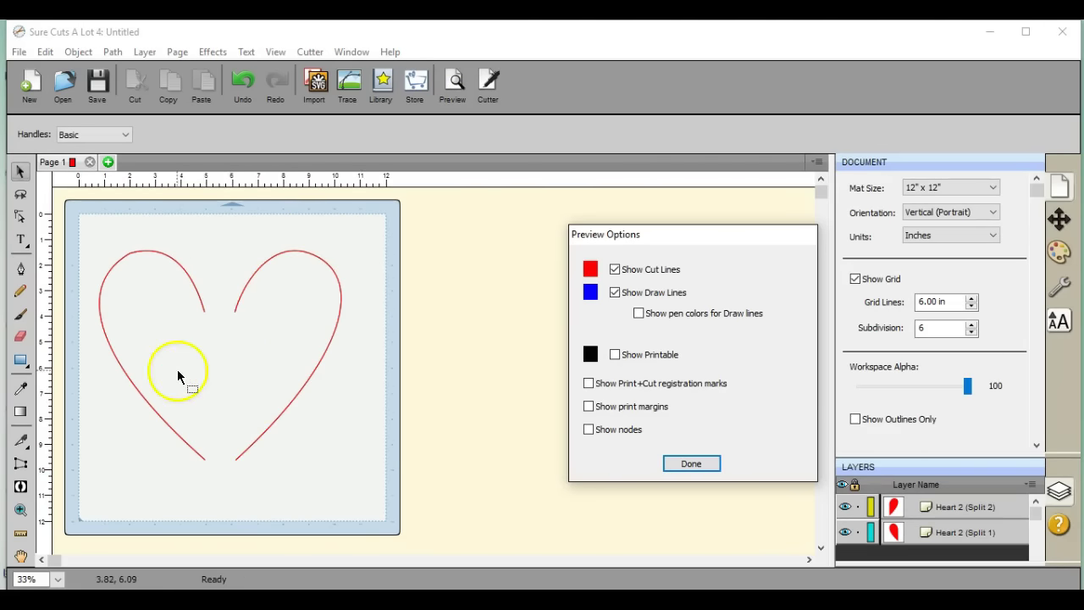
pyautogui.click(693, 464)
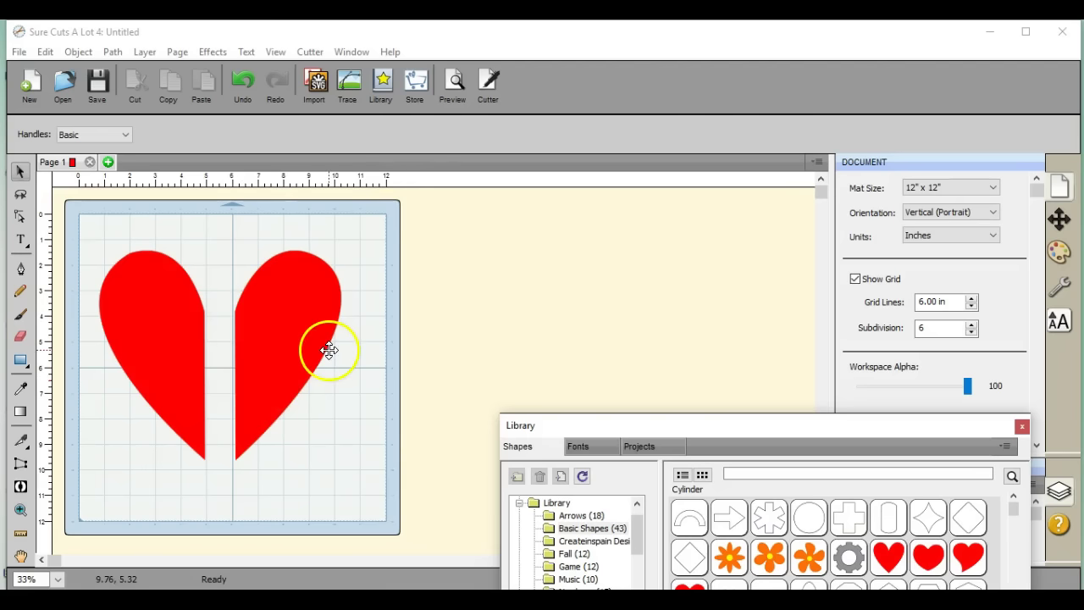
# Reposition the shape Library window and make it taller
pyautogui.moveTo(776, 422); pyautogui.dragTo(762, 136)
pyautogui.moveTo(781, 357); pyautogui.dragTo(812, 536)
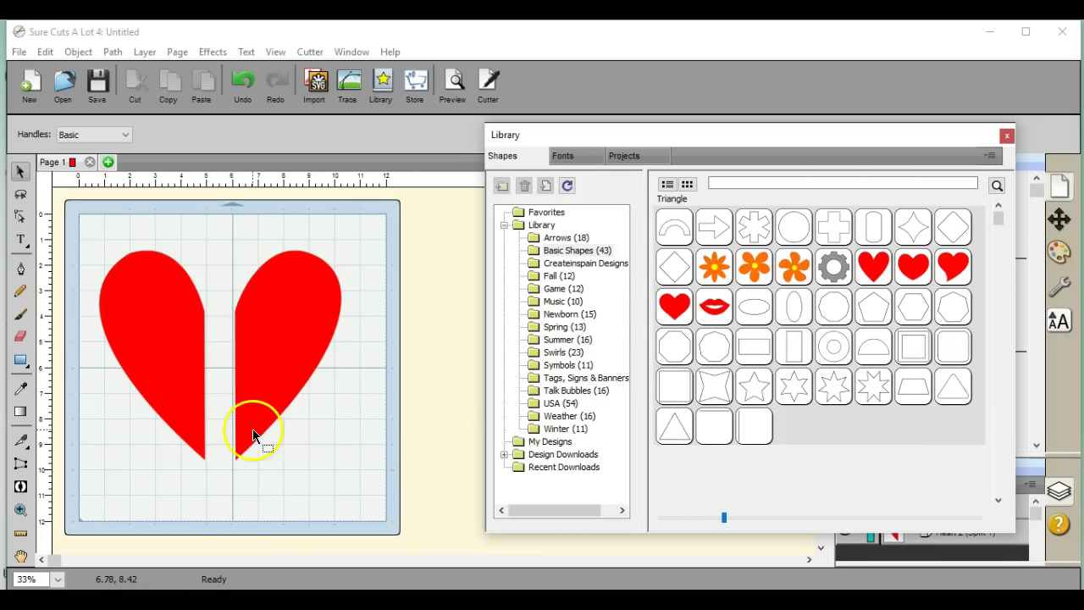
pyautogui.moveTo(682, 131); pyautogui.dragTo(634, 439)
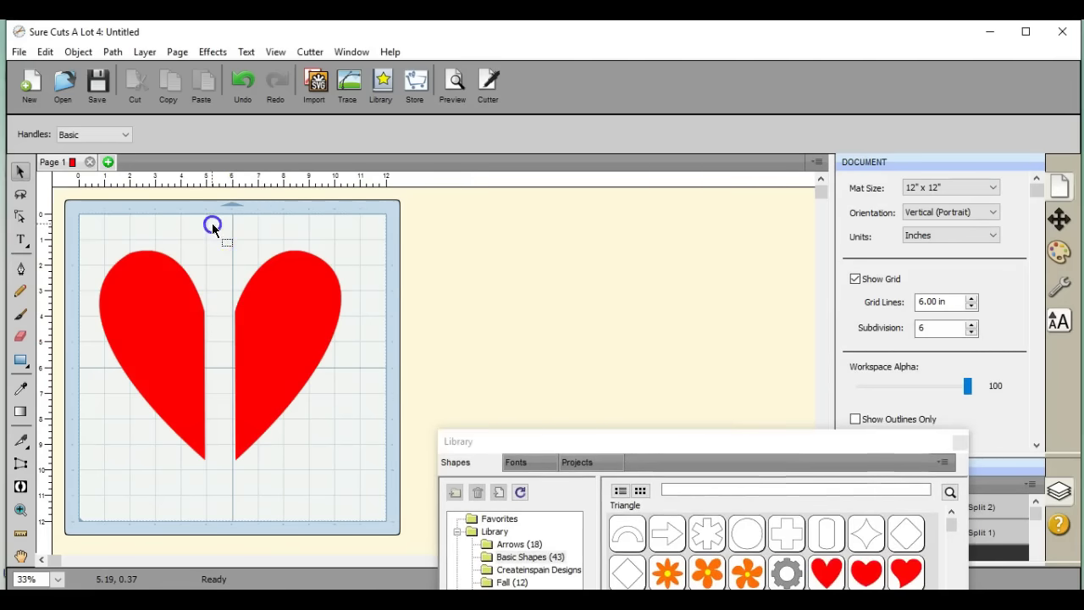
# Close the right heart half's open path and check it in the cut preview
pyautogui.moveTo(212, 223); pyautogui.dragTo(426, 492)
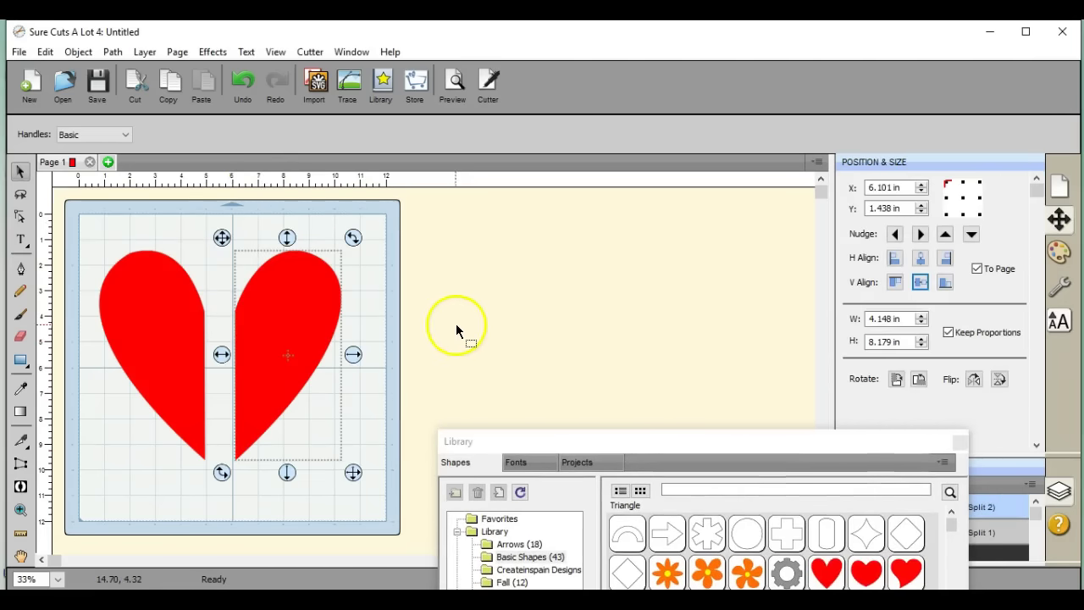
pyautogui.click(113, 52)
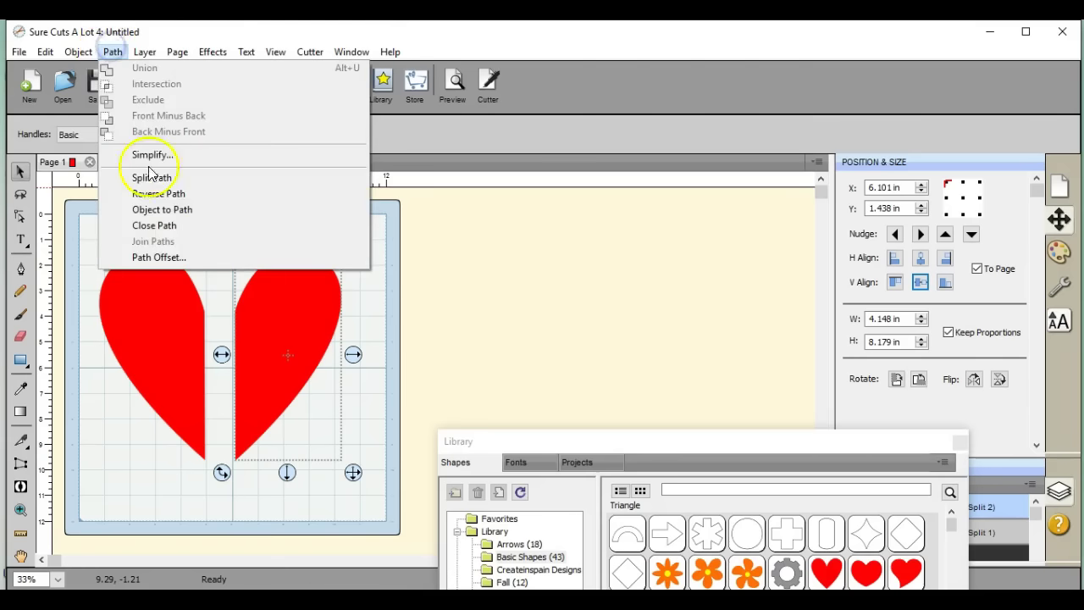
pyautogui.click(153, 224)
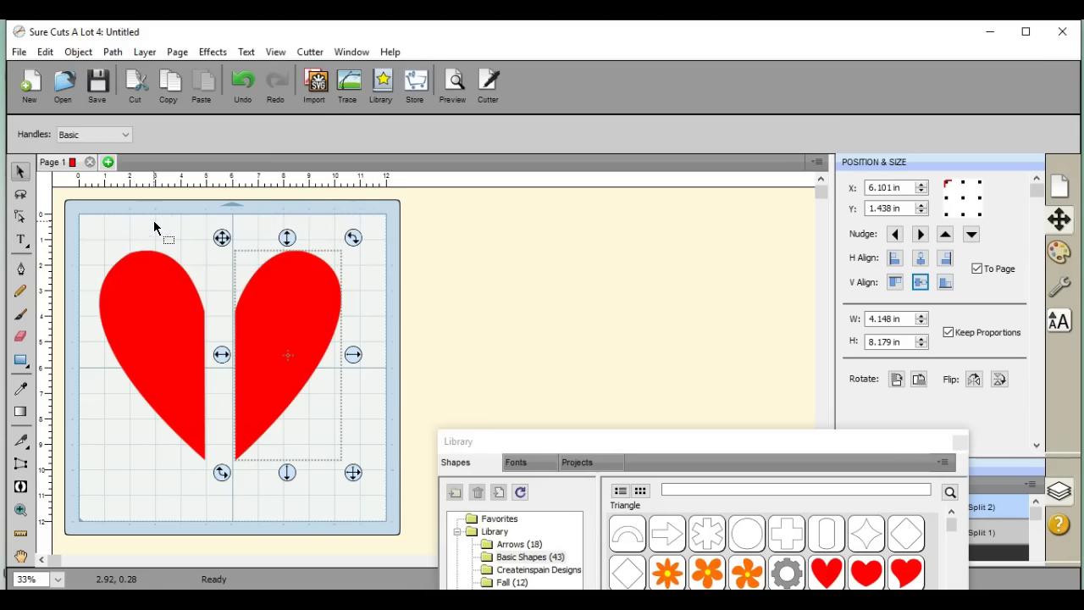
pyautogui.click(454, 84)
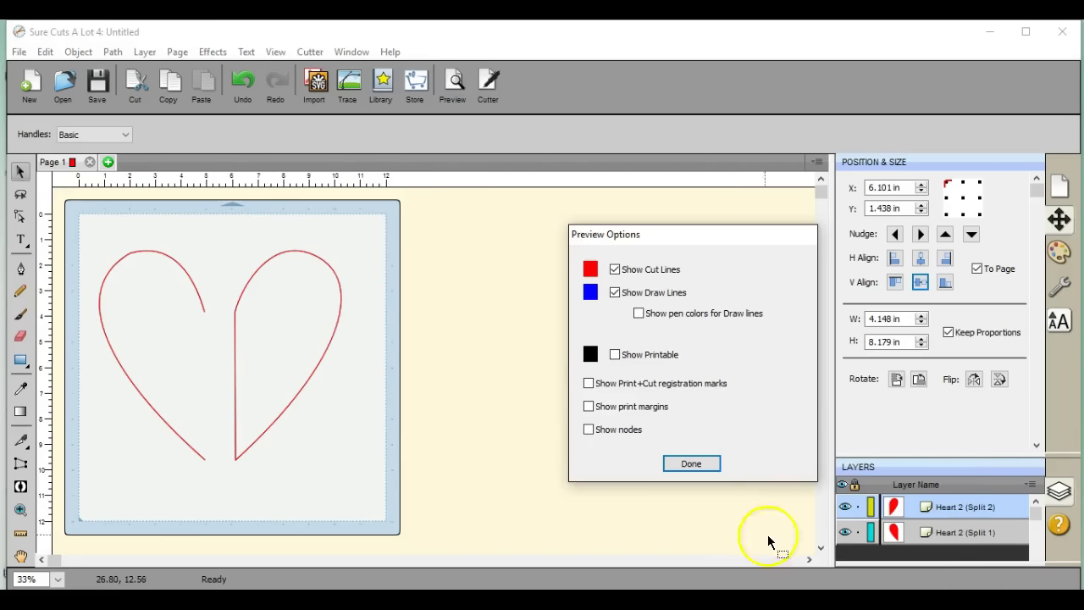
pyautogui.click(696, 462)
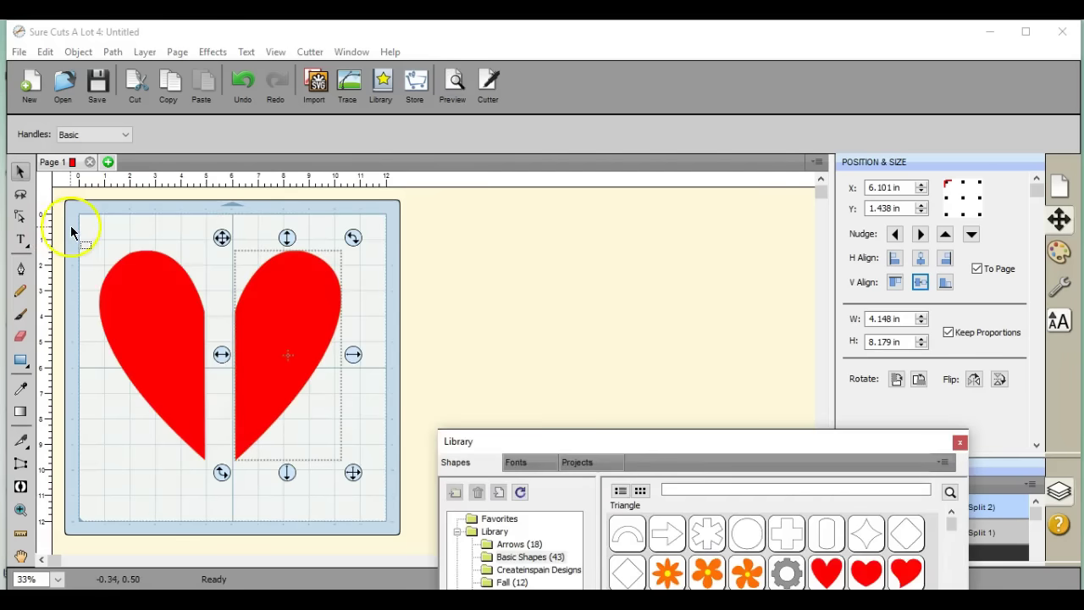
# Close the left half's open path and preview both closed halves
pyautogui.moveTo(73, 226); pyautogui.dragTo(218, 484)
pyautogui.click(111, 56)
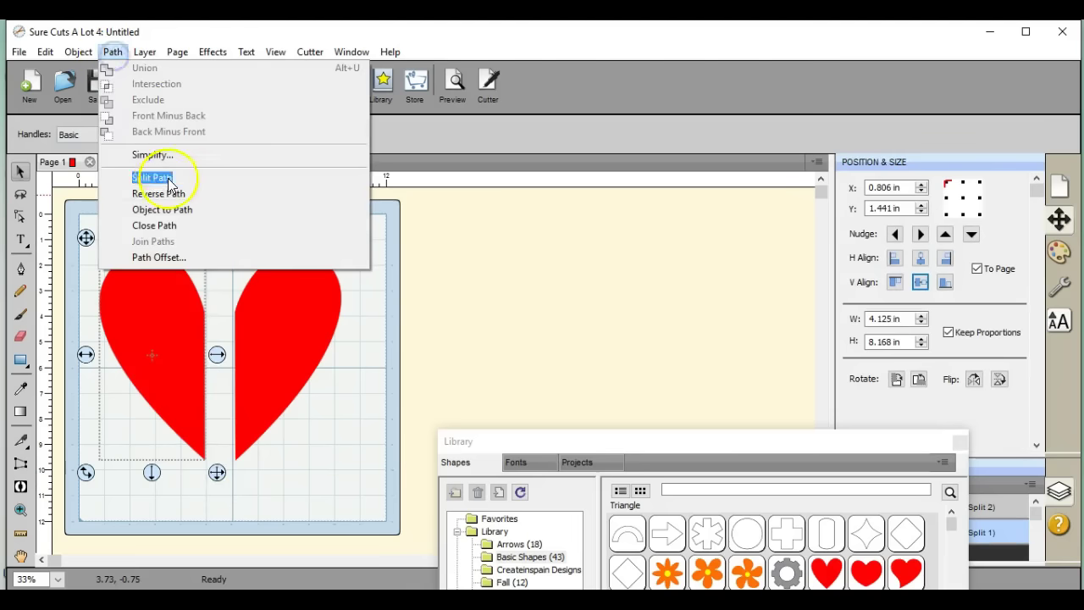
pyautogui.click(174, 225)
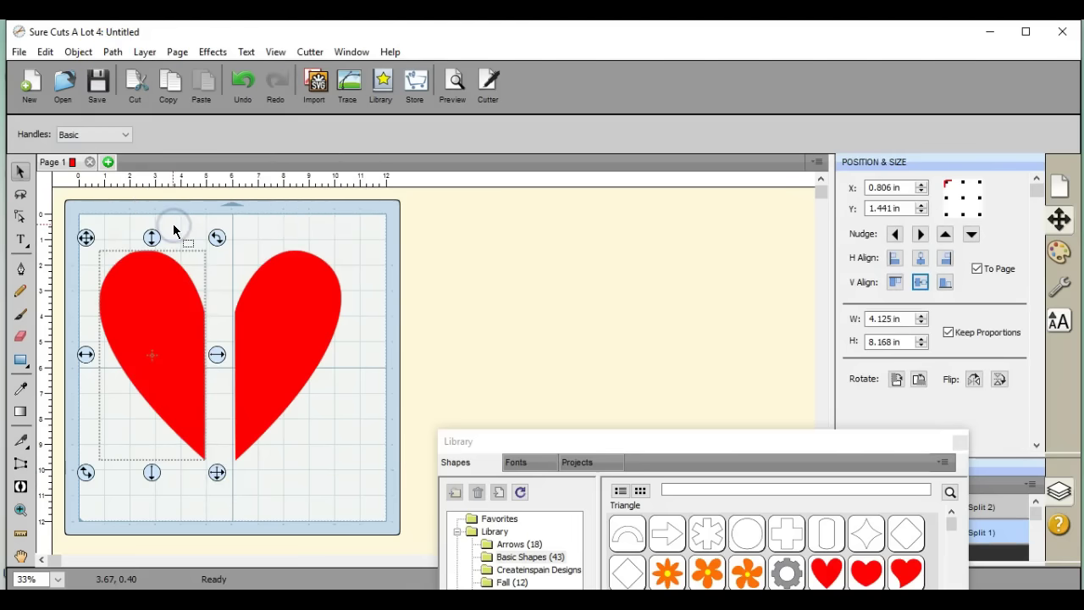
pyautogui.click(453, 82)
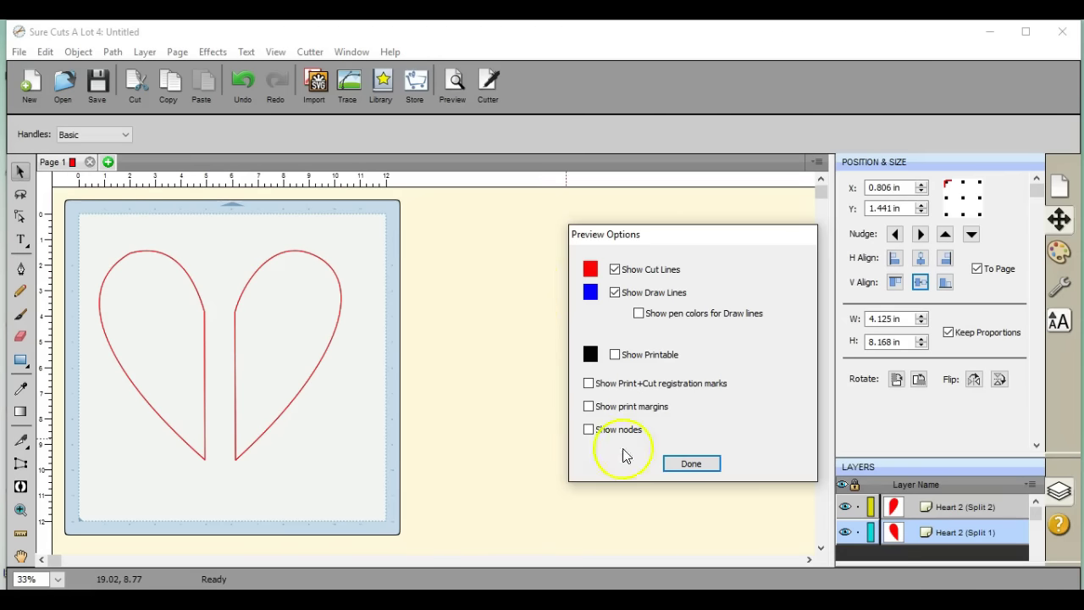
pyautogui.click(691, 464)
pyautogui.click(290, 299)
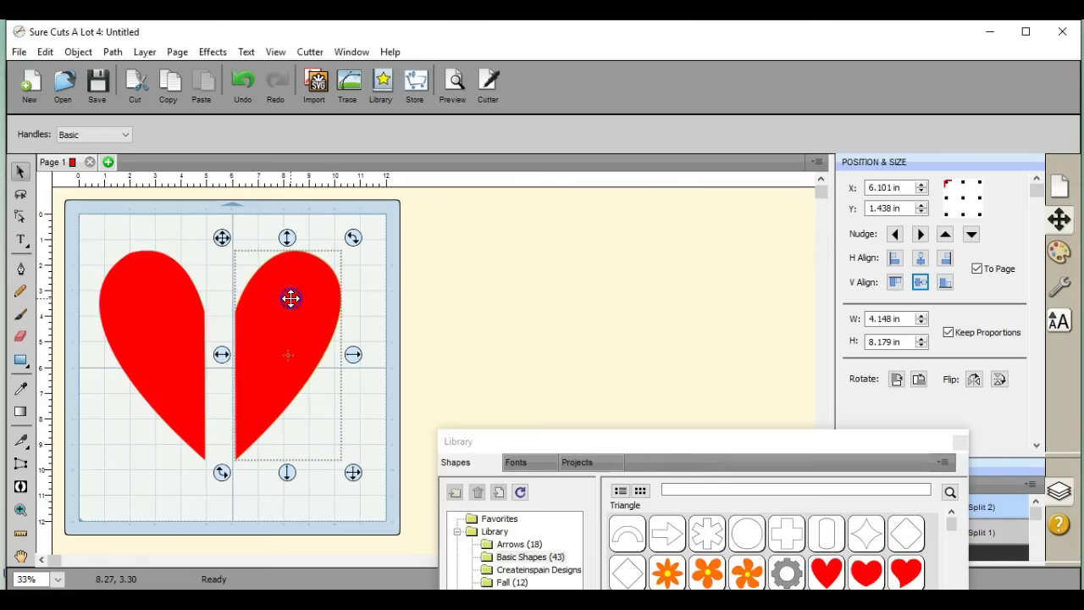
pyautogui.click(113, 52)
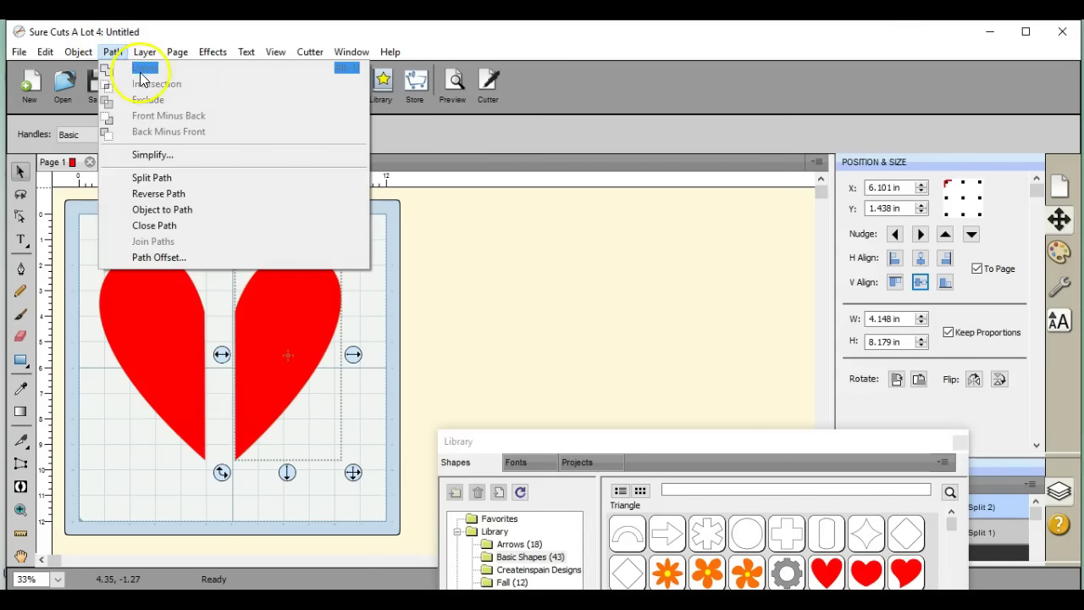
pyautogui.click(454, 207)
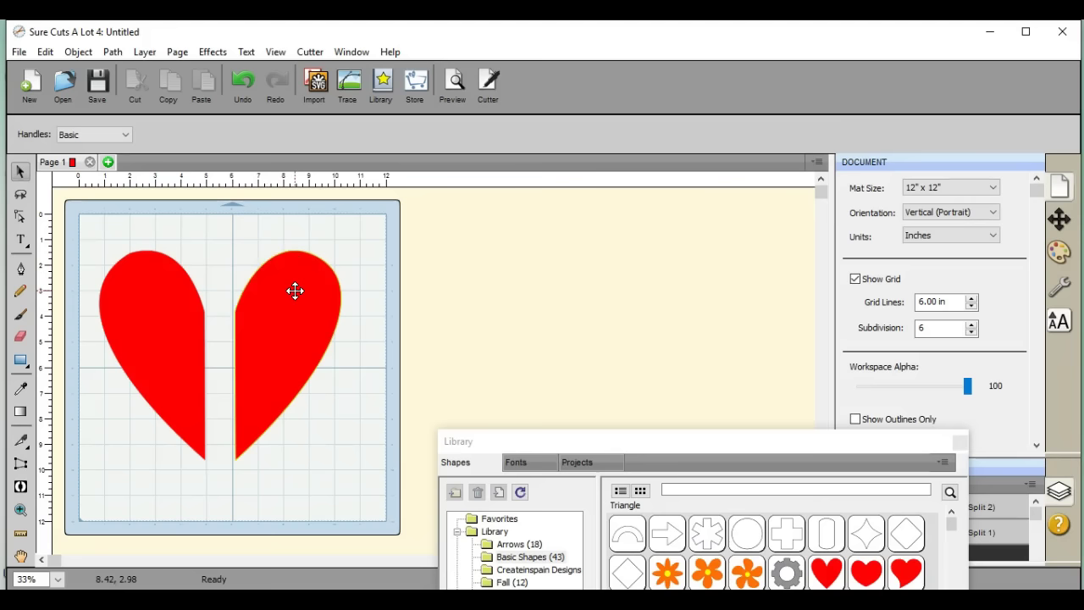
# Drag the two heart halves together so they overlap near the mat's centre
pyautogui.moveTo(295, 291); pyautogui.dragTo(337, 258)
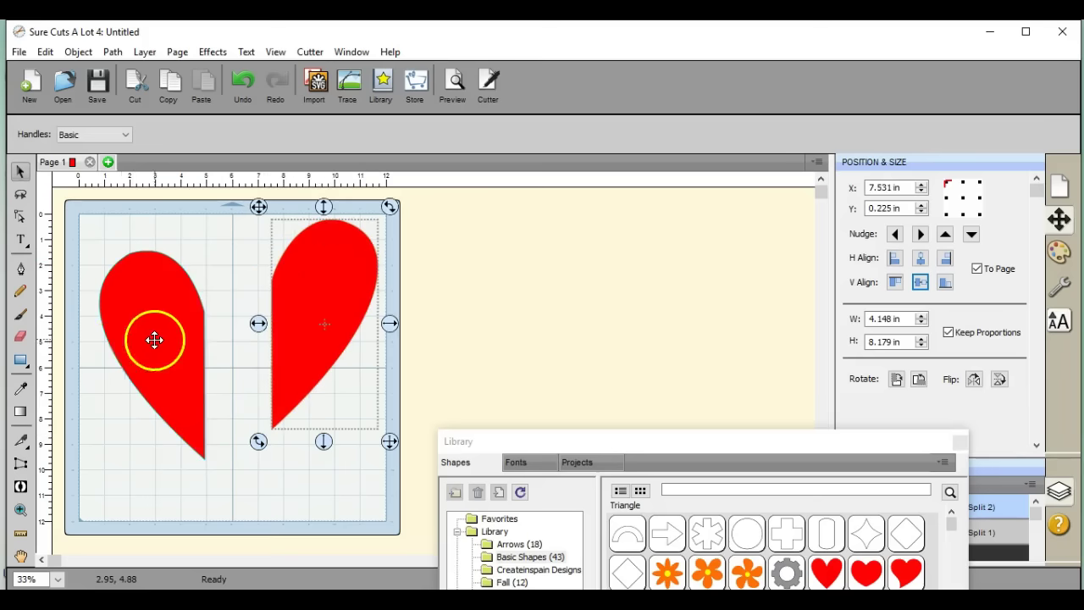
pyautogui.moveTo(154, 338); pyautogui.dragTo(139, 311)
pyautogui.moveTo(325, 283); pyautogui.dragTo(293, 293)
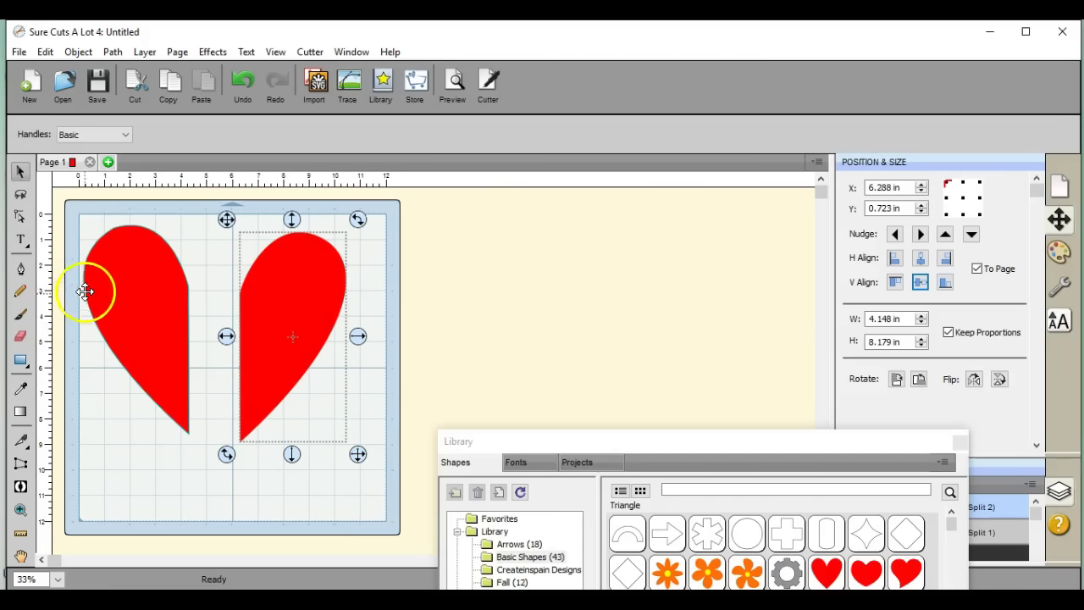
pyautogui.moveTo(109, 286); pyautogui.dragTo(143, 300)
pyautogui.click(219, 323)
pyautogui.moveTo(315, 288); pyautogui.dragTo(308, 297)
# Slide the left half onto the right and drag a star from the Library onto the mat
pyautogui.moveTo(595, 452); pyautogui.dragTo(611, 328)
pyautogui.moveTo(198, 296); pyautogui.dragTo(329, 314)
pyautogui.moveTo(763, 572); pyautogui.dragTo(387, 488)
# Delete the remaining red heart shape and bring the star onto the mat
pyautogui.rightClick(312, 341)
pyautogui.click(378, 197)
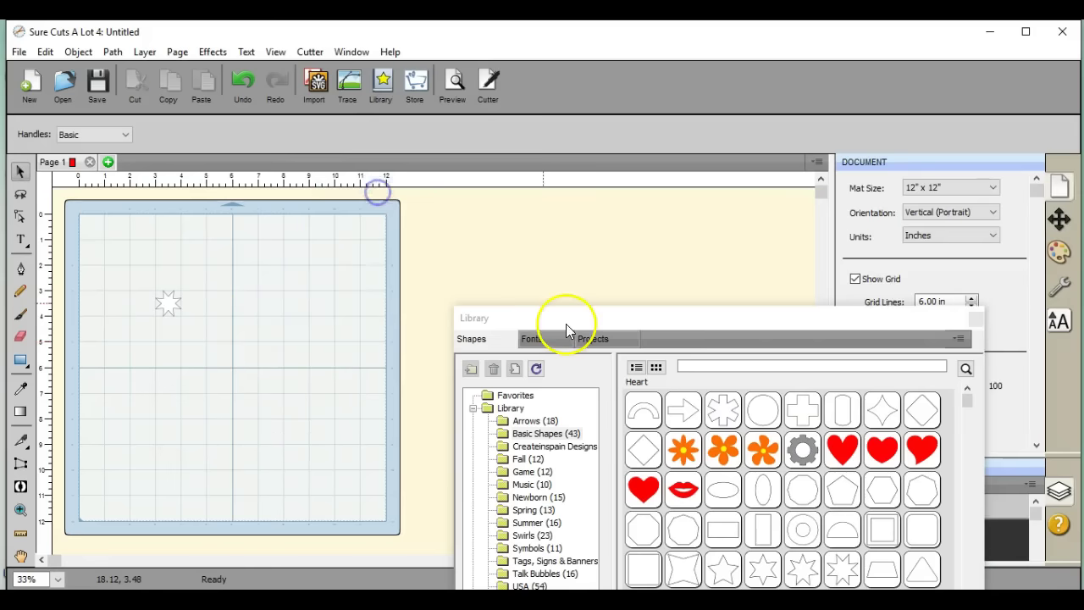
pyautogui.moveTo(566, 323); pyautogui.dragTo(644, 577)
pyautogui.moveTo(564, 498); pyautogui.dragTo(166, 303)
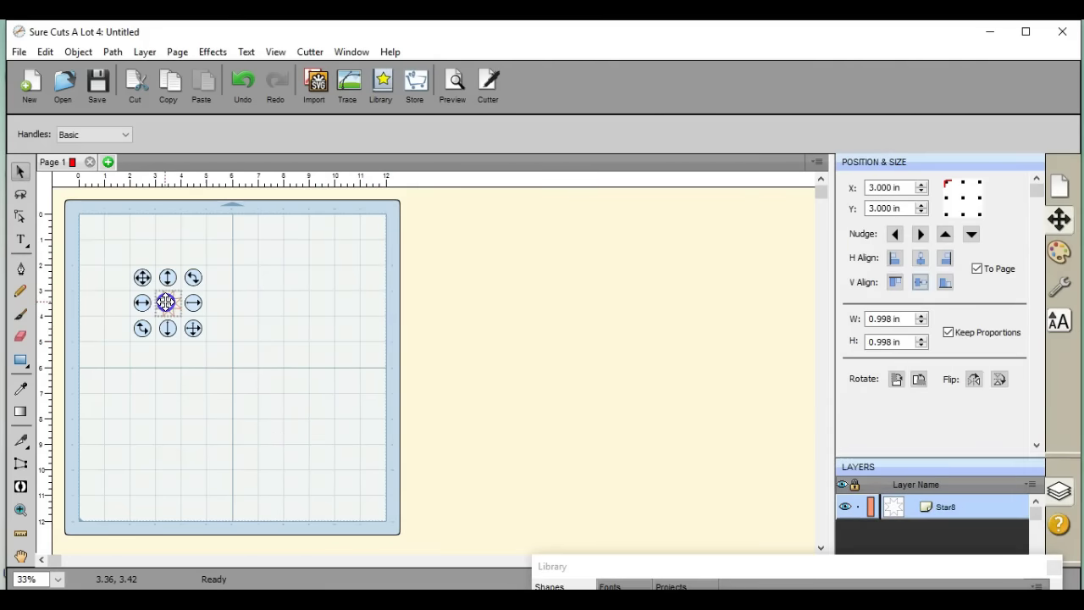
# Enlarge the eight-point star to 10.5 × 10.5 in and centre it on the mat
pyautogui.click(922, 316)
pyautogui.moveTo(922, 317); pyautogui.dragTo(921, 316)
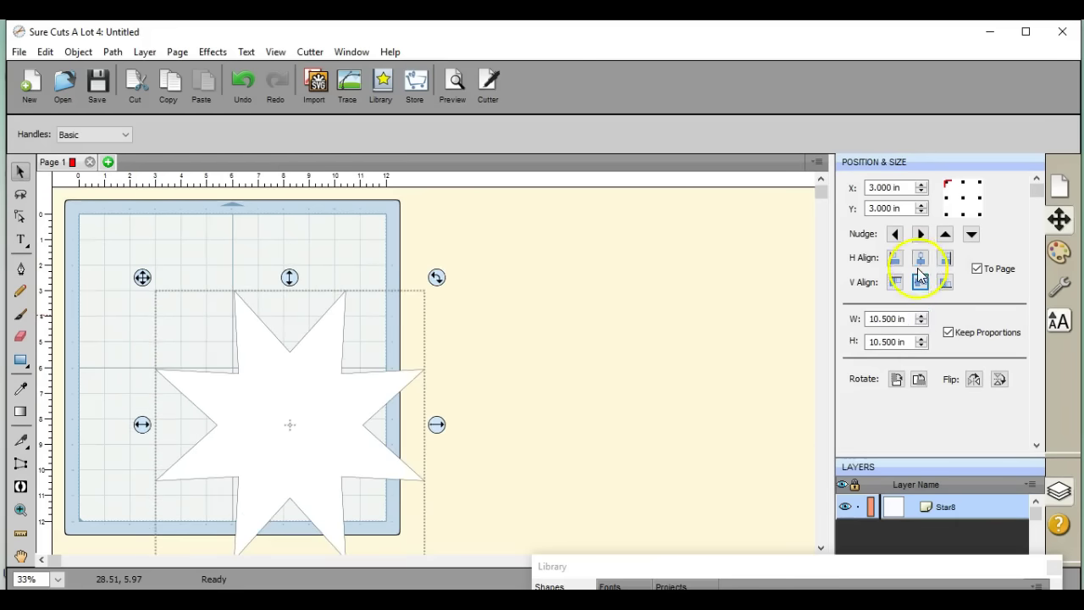
pyautogui.click(920, 258)
pyautogui.click(921, 282)
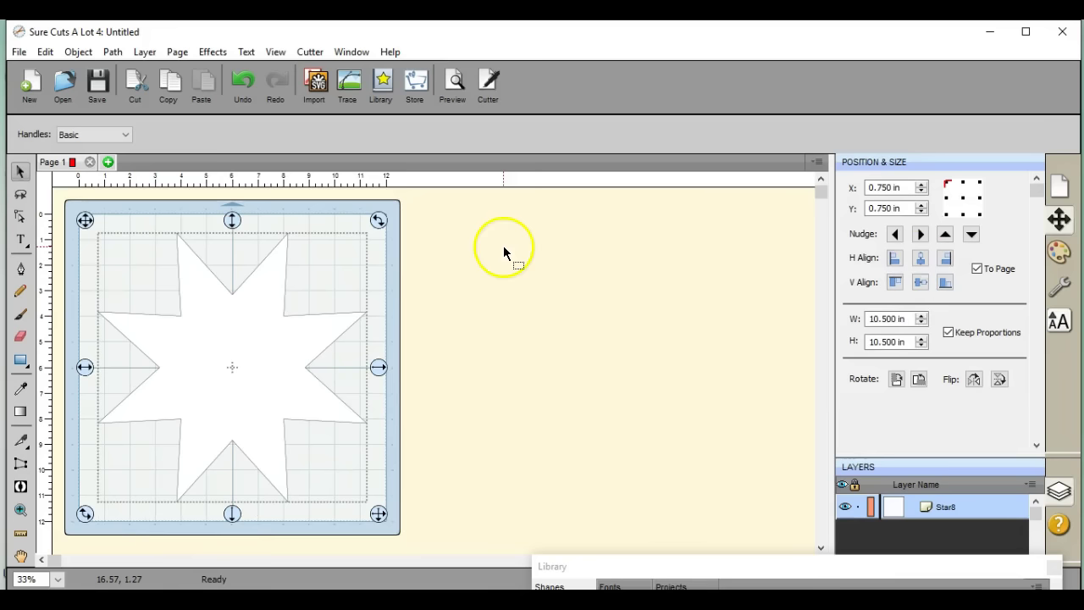
# Put the star into node editing and run Split Path, dismissing the cannot-be-split error
pyautogui.click(127, 202)
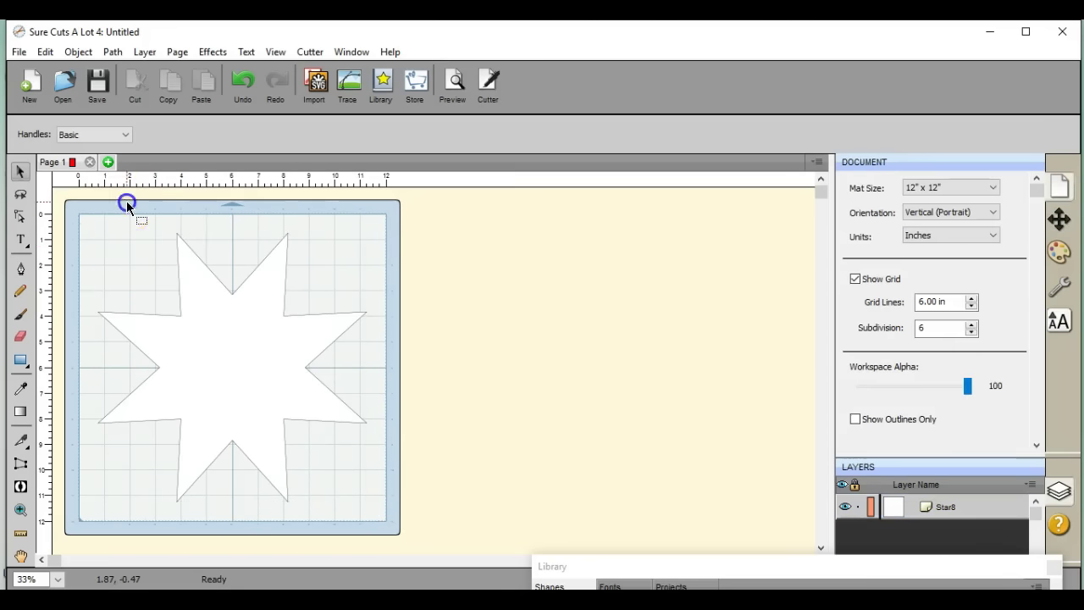
pyautogui.click(21, 219)
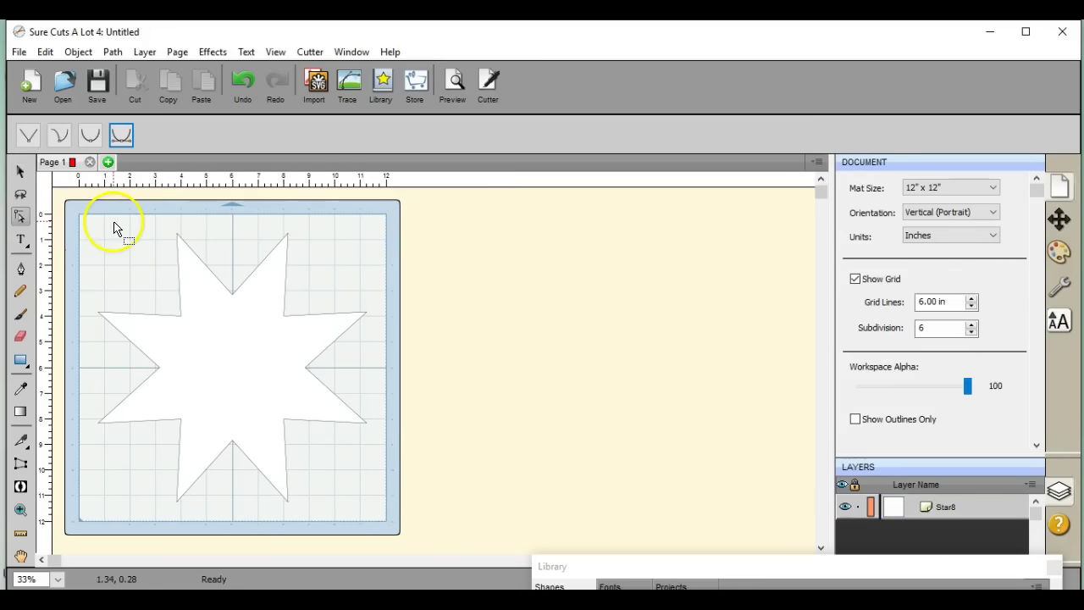
pyautogui.click(177, 276)
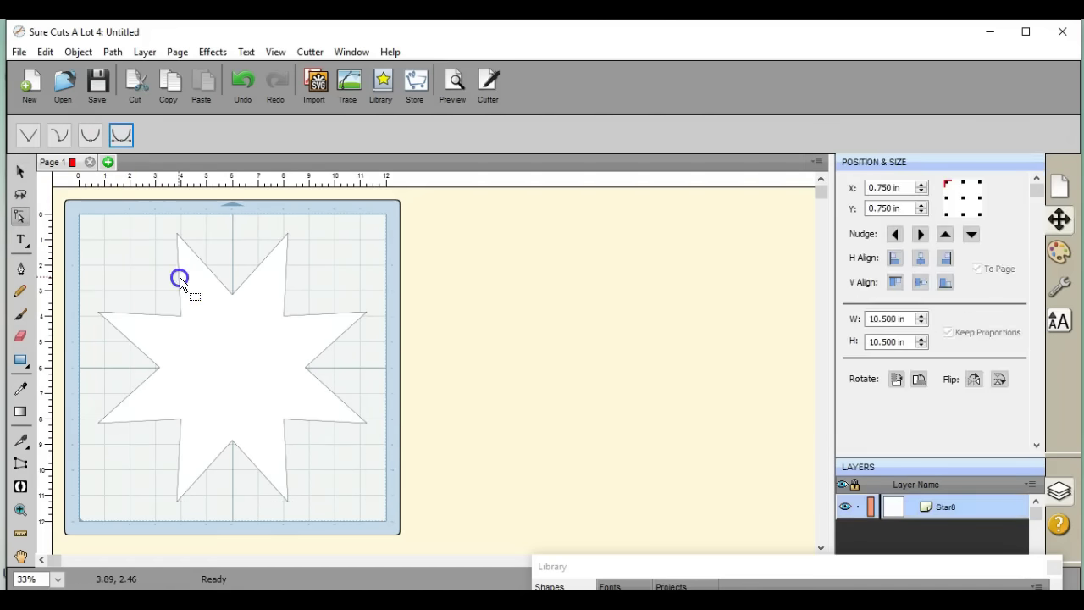
pyautogui.click(112, 52)
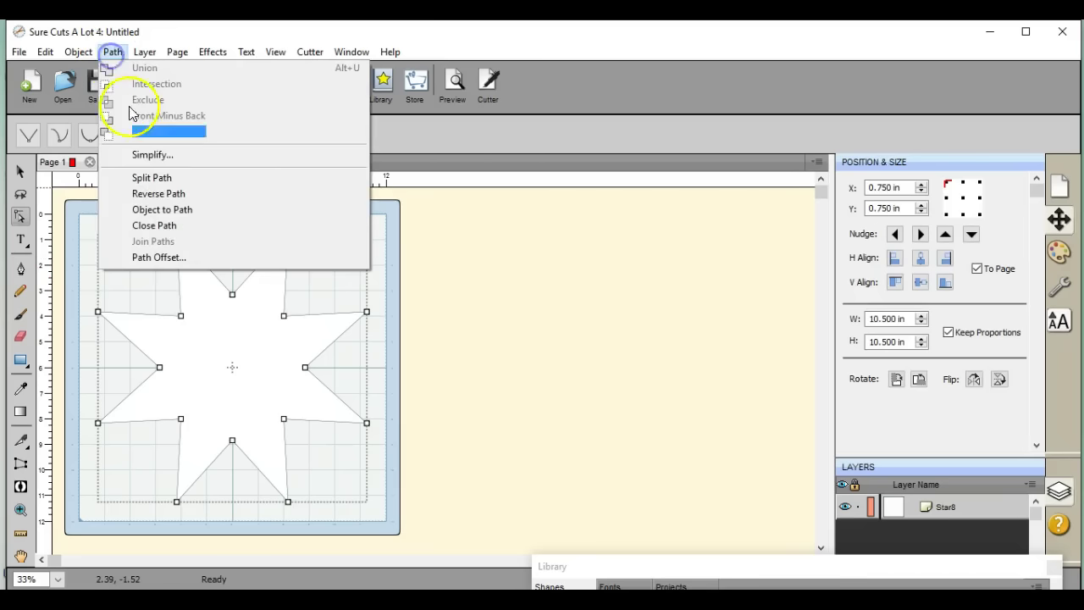
pyautogui.click(140, 180)
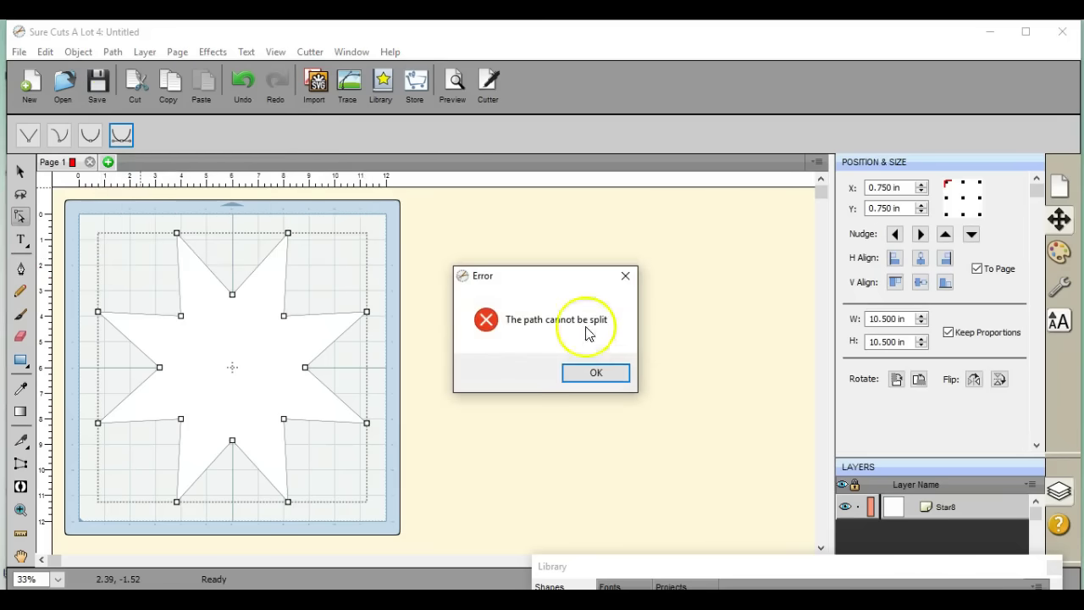
pyautogui.click(598, 371)
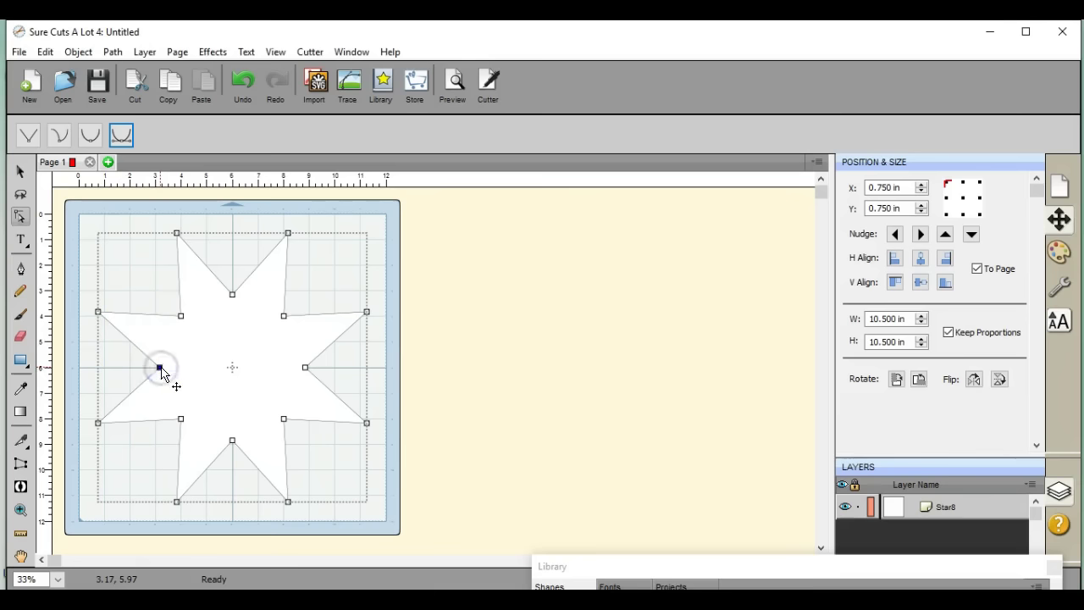
pyautogui.click(113, 52)
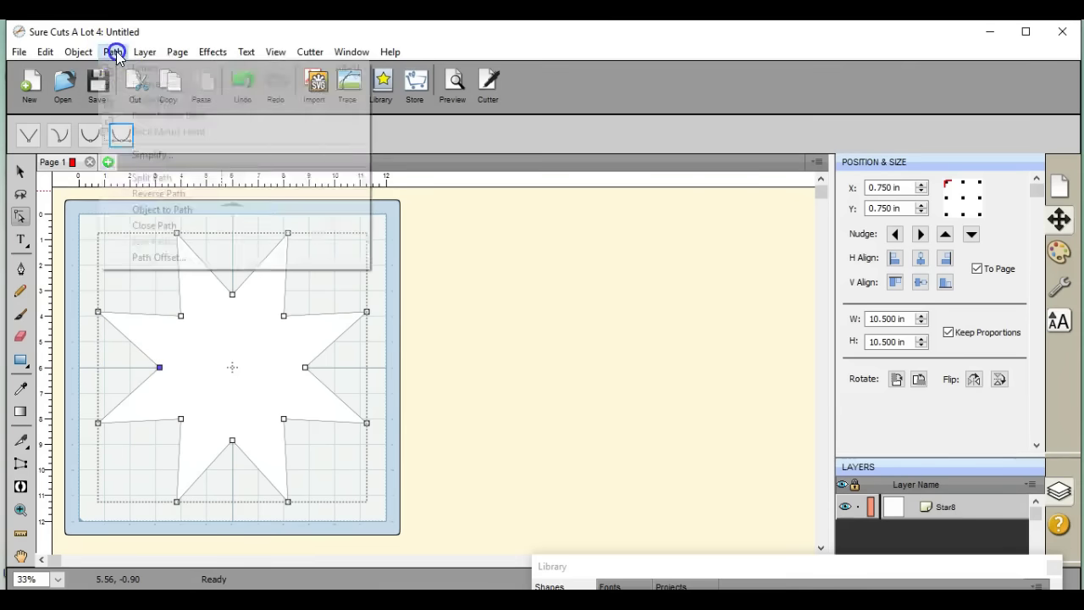
pyautogui.click(159, 177)
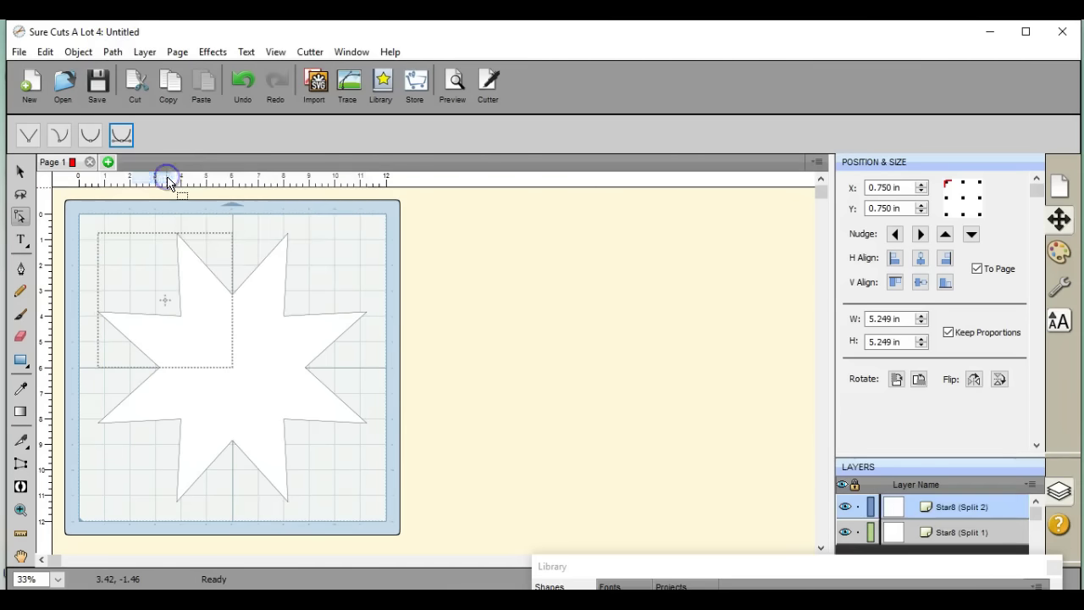
# Retry Split Path at the star's right-point node, then pick another node after another error
pyautogui.click(305, 368)
pyautogui.click(113, 52)
pyautogui.click(148, 177)
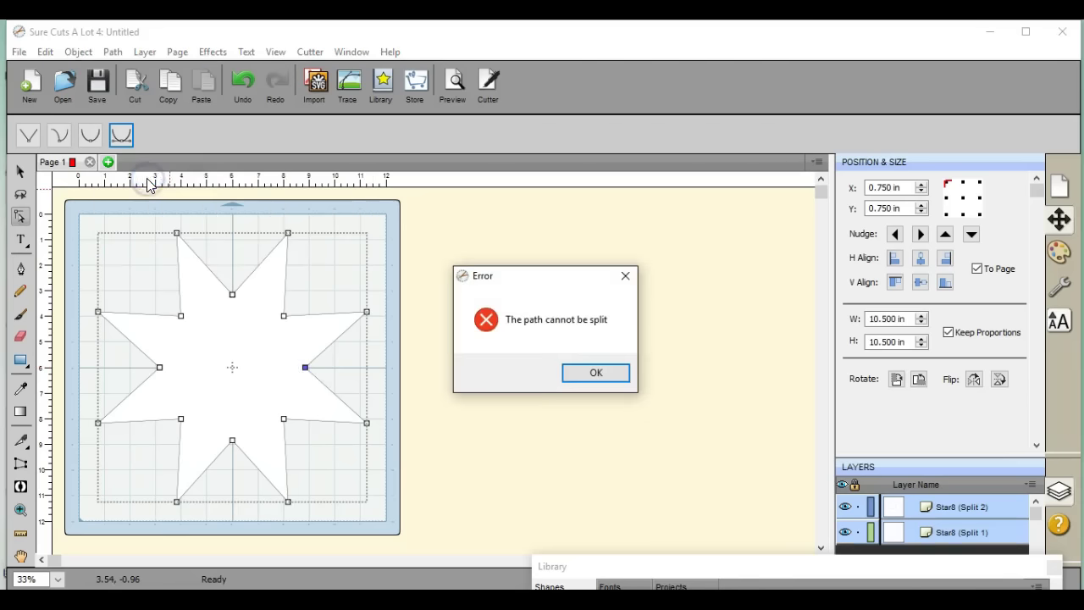
pyautogui.click(595, 374)
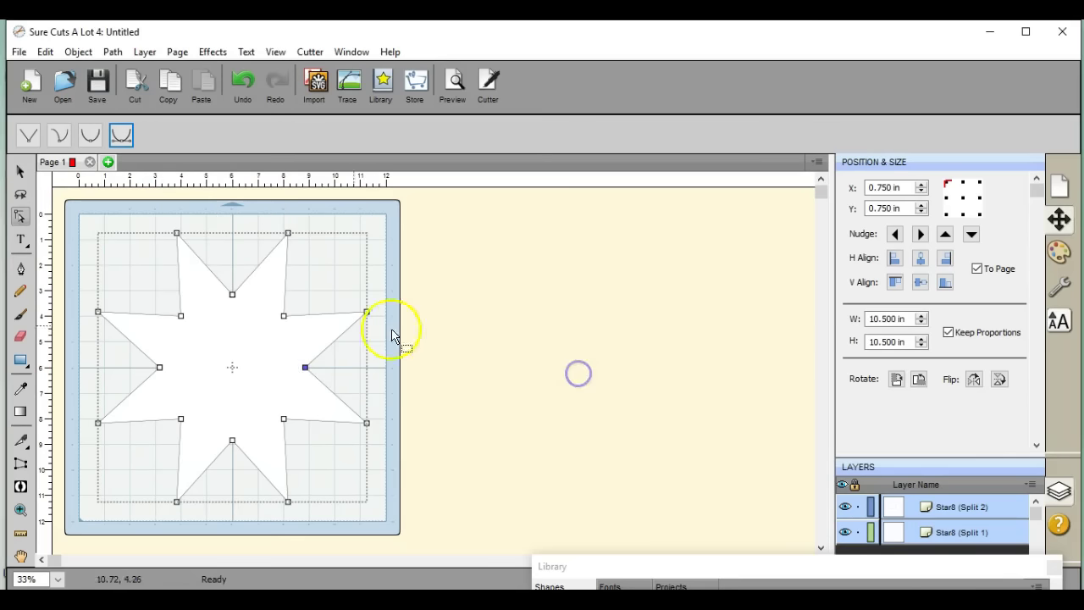
pyautogui.click(284, 317)
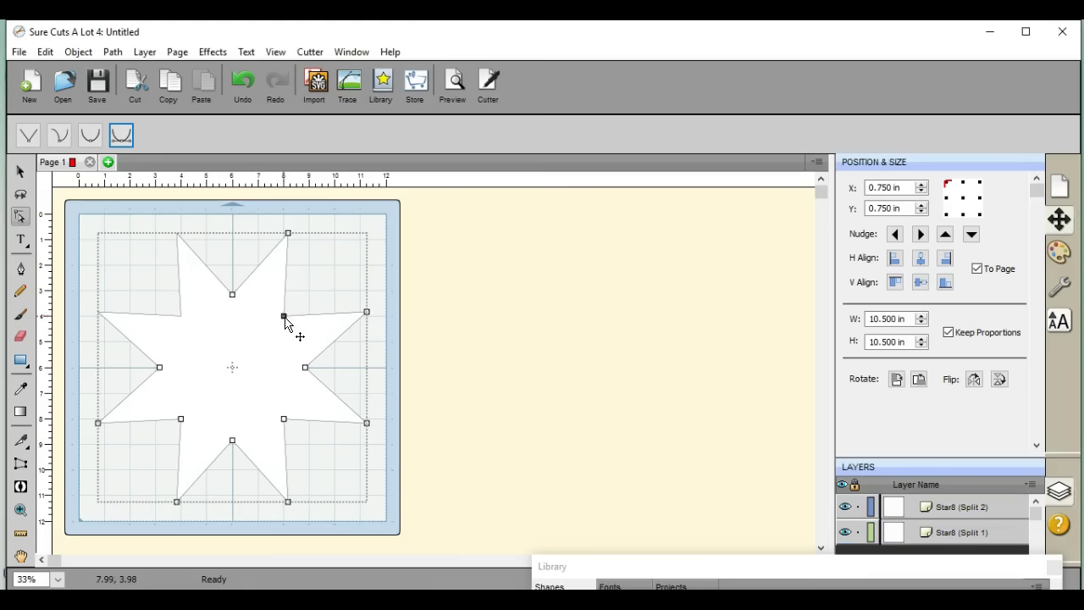
pyautogui.click(113, 52)
# Split the star at the selected node, then split off its bottom half with Split Path
pyautogui.click(152, 177)
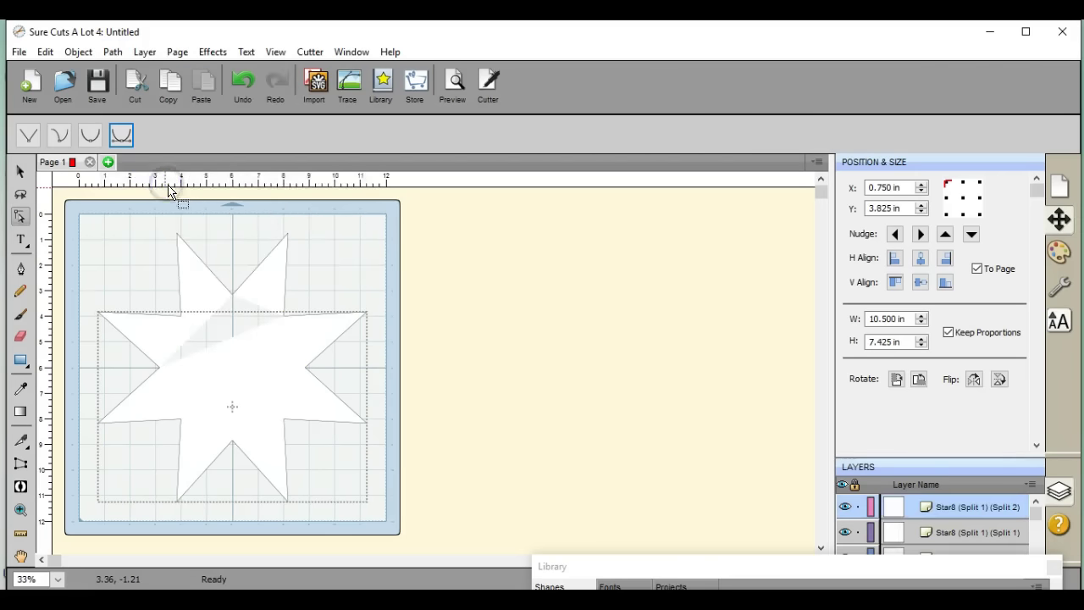
pyautogui.click(307, 370)
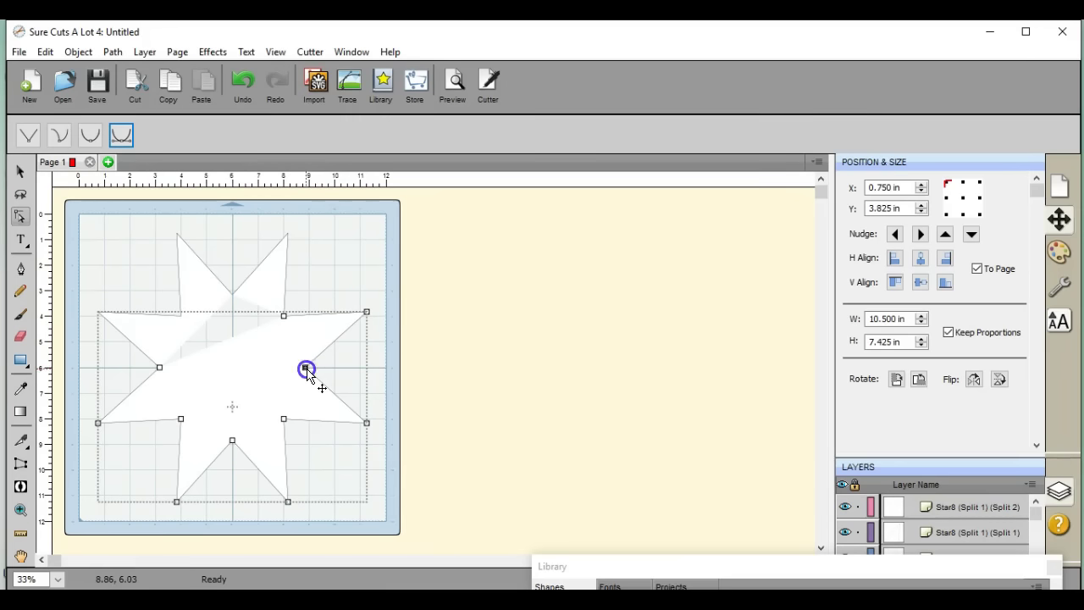
pyautogui.click(112, 52)
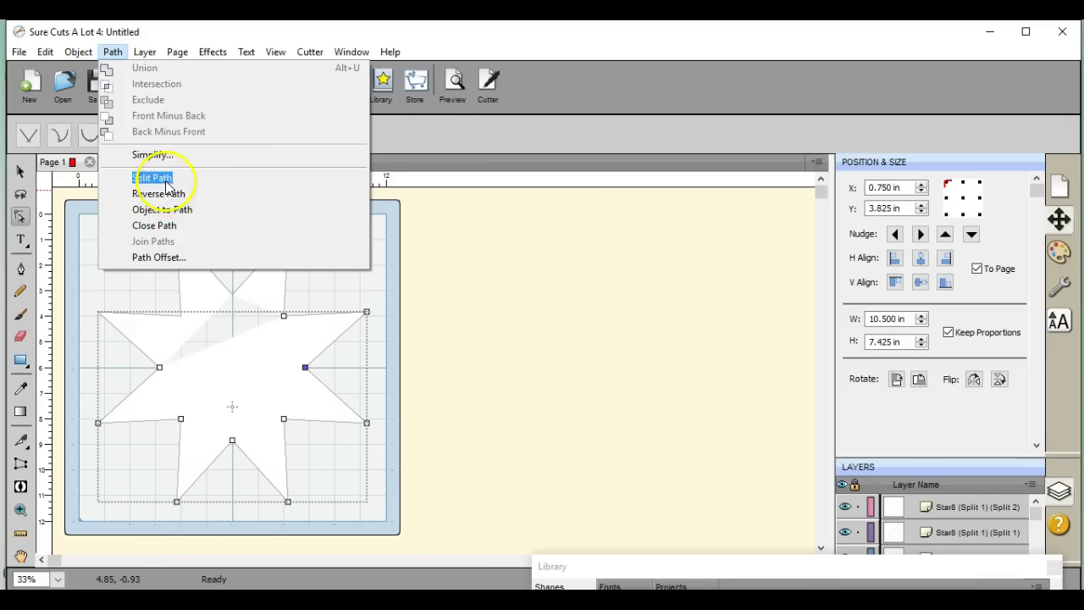
pyautogui.click(164, 178)
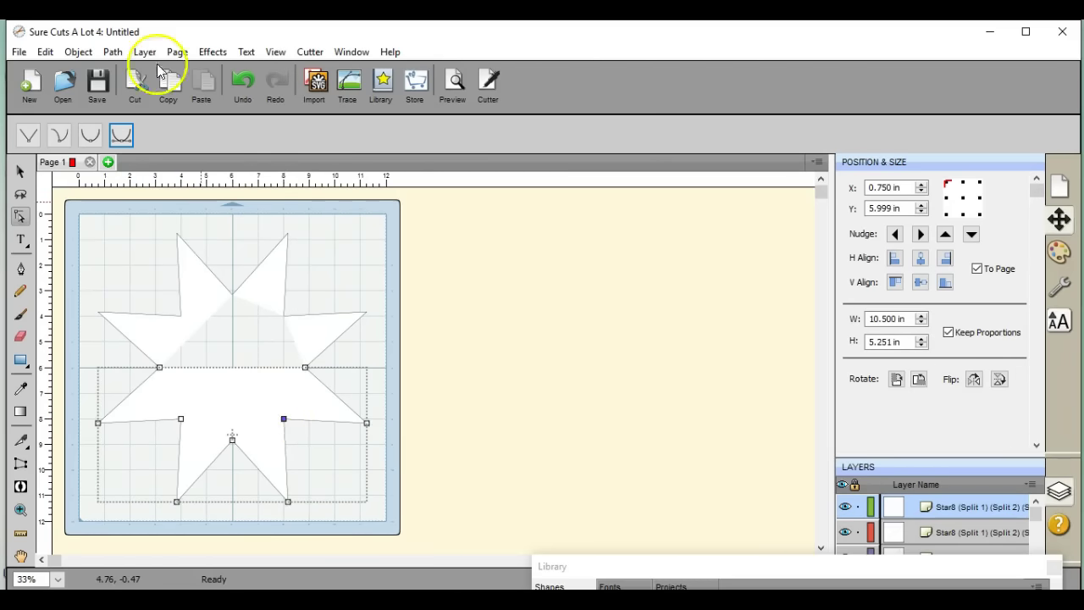
# Split the lower star piece again into smaller parts, leaving a 7.425 × 5.251 in lower-left section
pyautogui.click(112, 51)
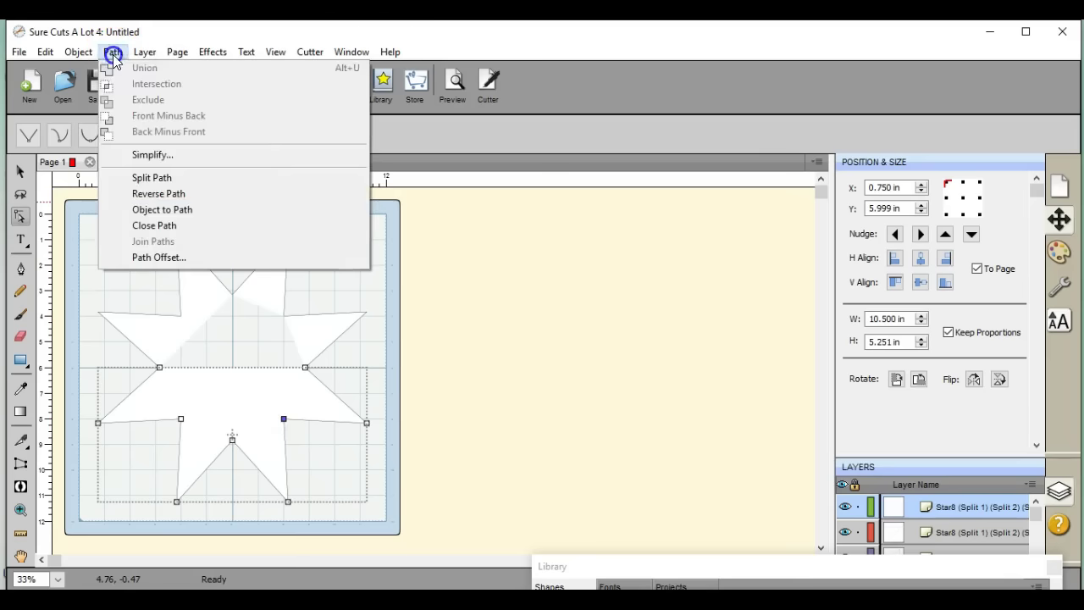
pyautogui.click(165, 180)
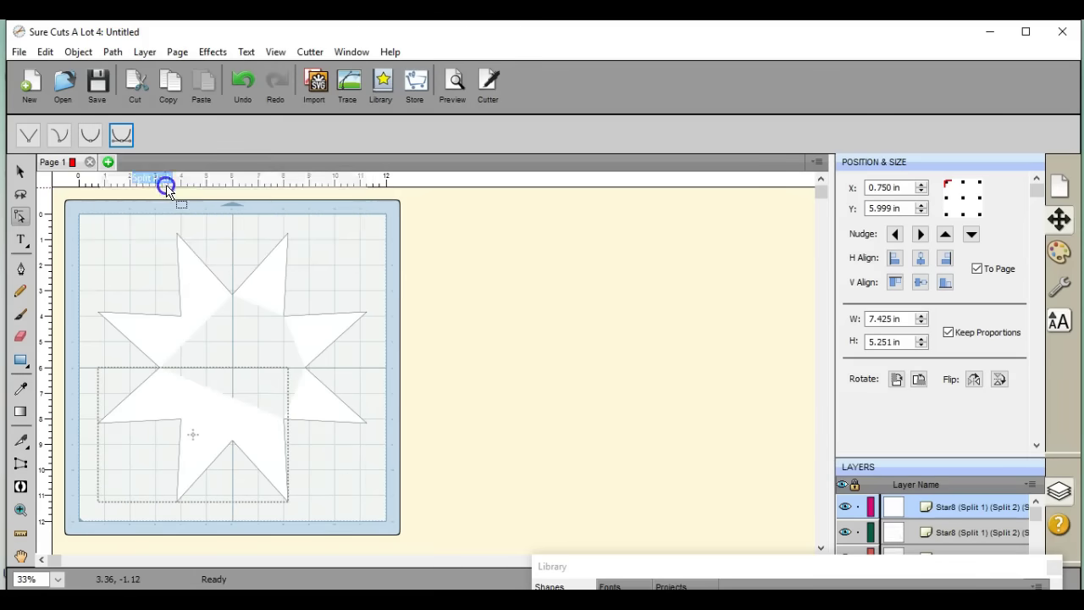
pyautogui.click(234, 446)
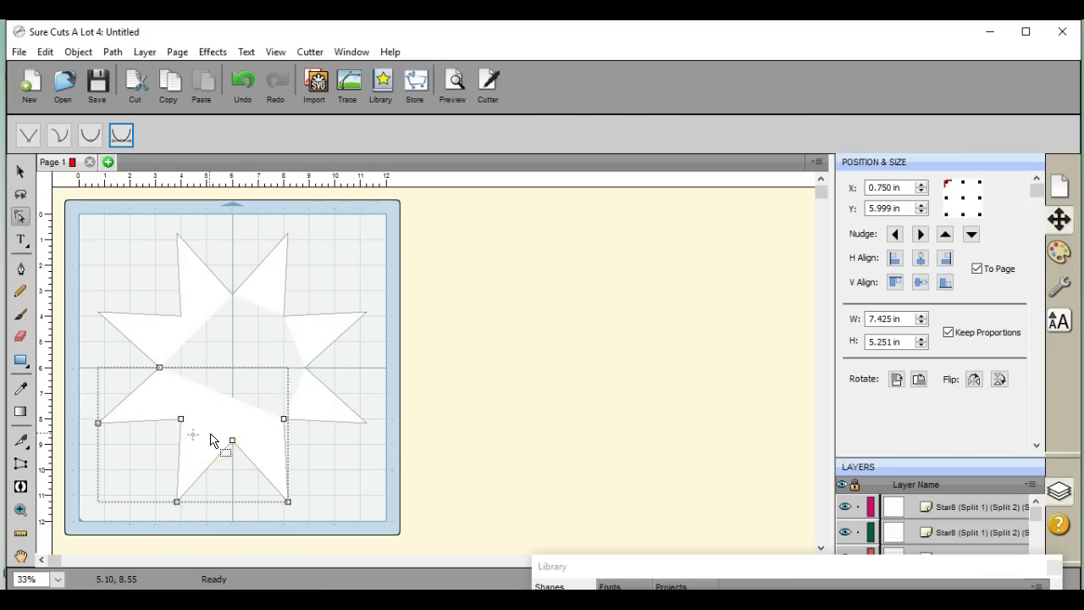
# Marquee-select all the split star pieces, delete them, and turn off the rulers with Ctrl+R
pyautogui.click(21, 172)
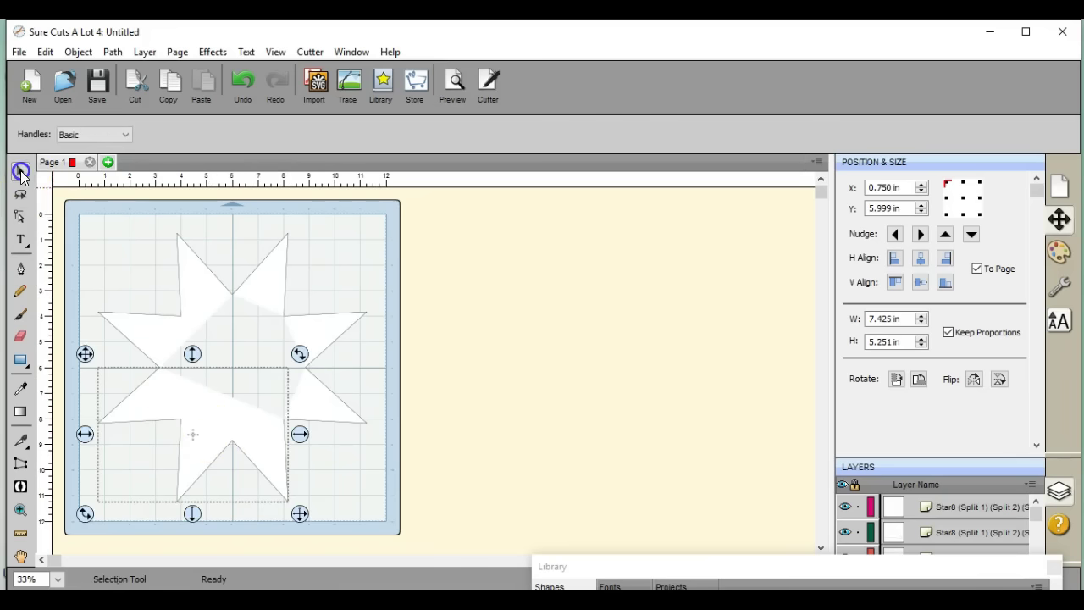
pyautogui.moveTo(79, 215); pyautogui.dragTo(395, 521)
pyautogui.rightClick(258, 351)
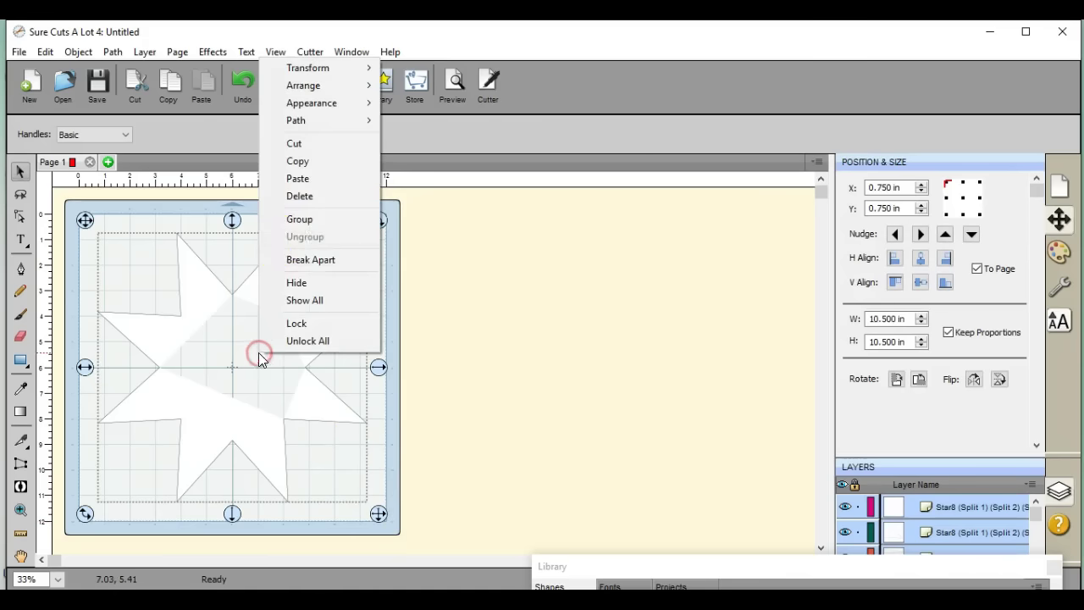
pyautogui.click(293, 198)
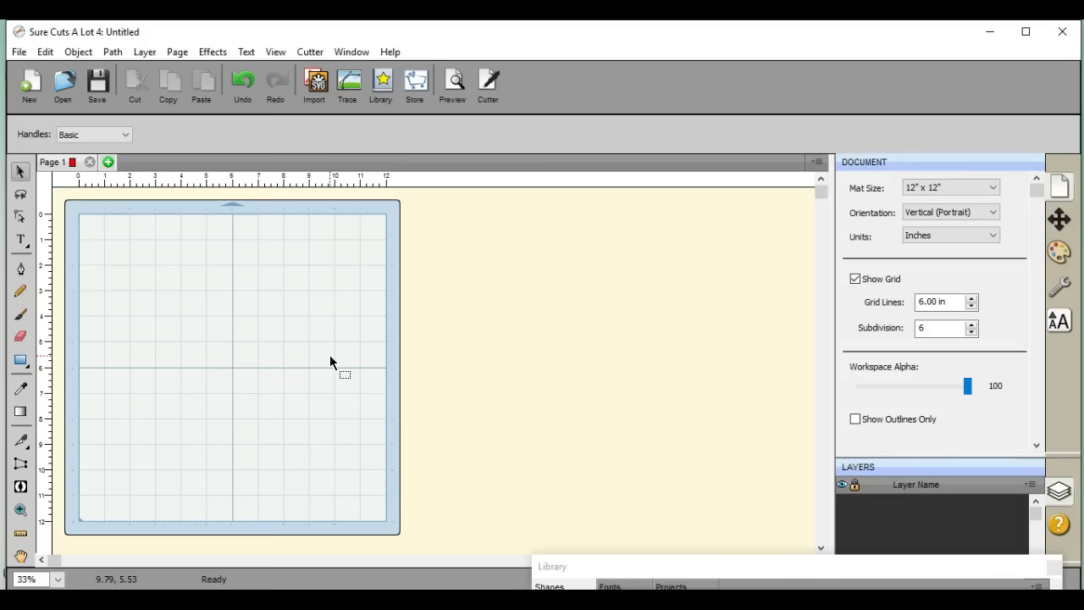
pyautogui.hotkey('ctrl', 'r')
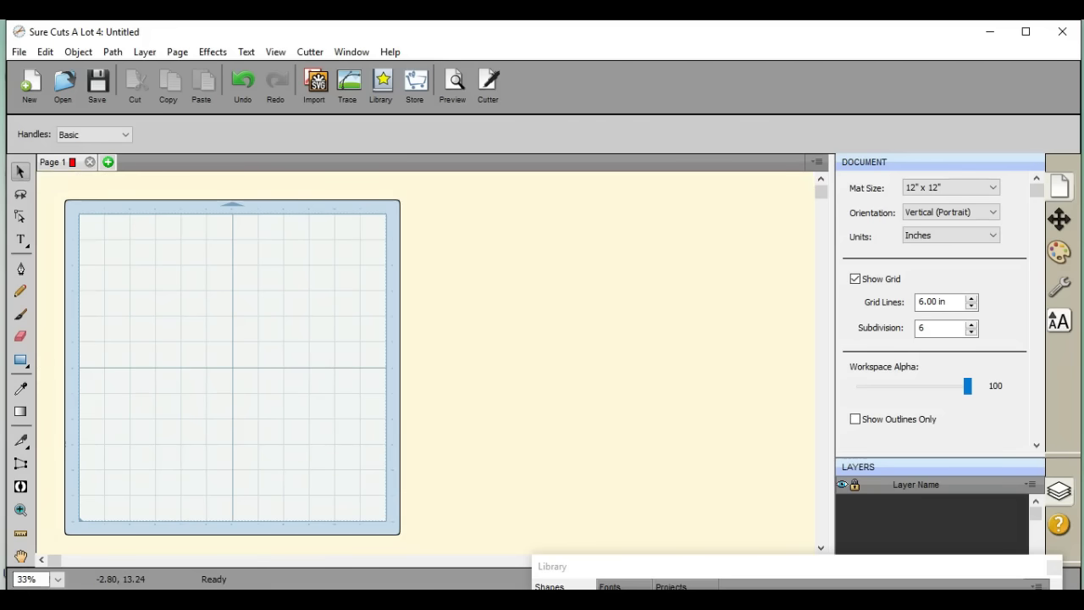